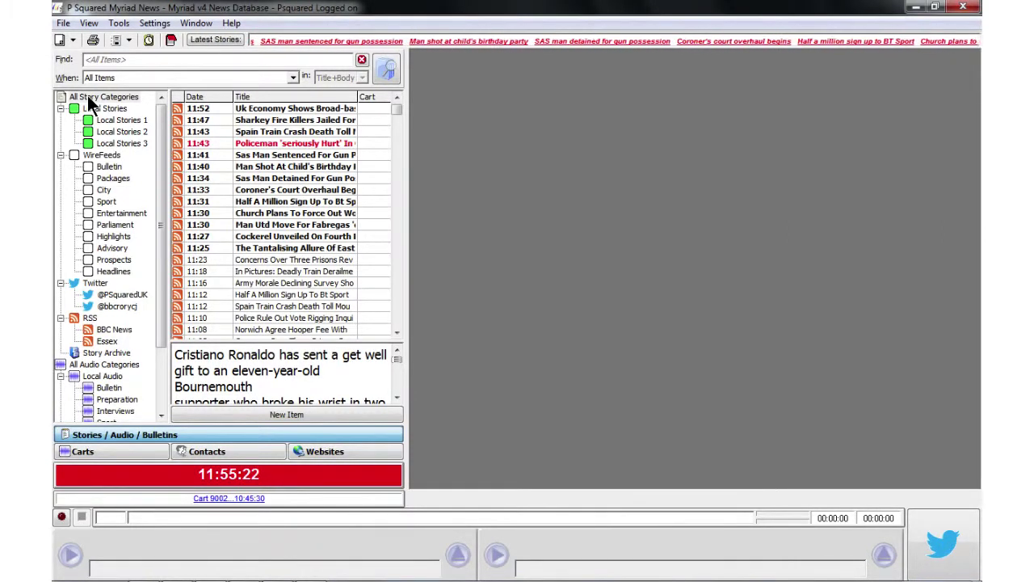
- Browse Local Stories and the WireFeeds subcategories Packages, Bulletin, Highlights and Headlines, and open the 0630 Heads story
left_click(98, 110)
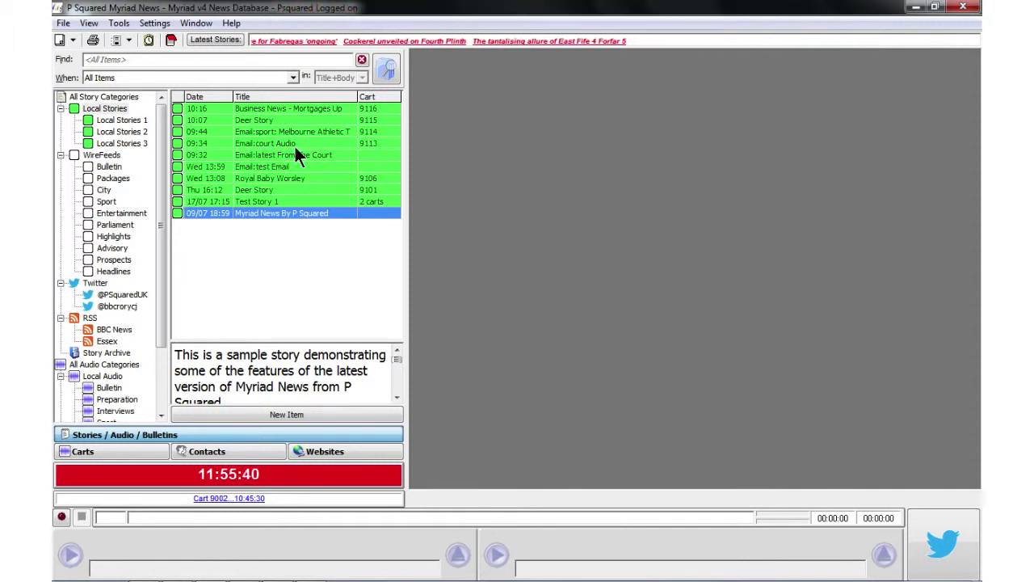
left_click(93, 156)
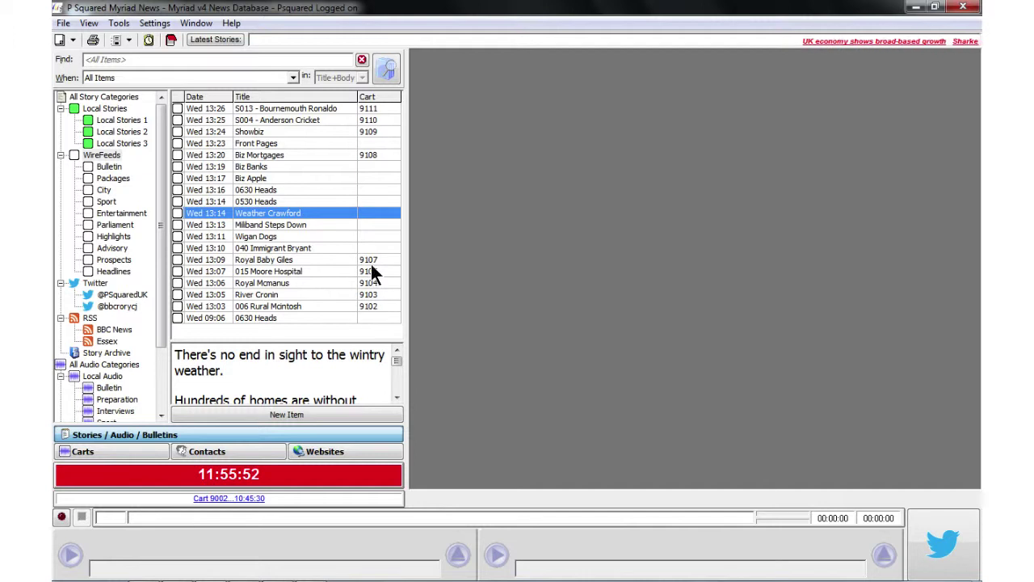
left_click(102, 179)
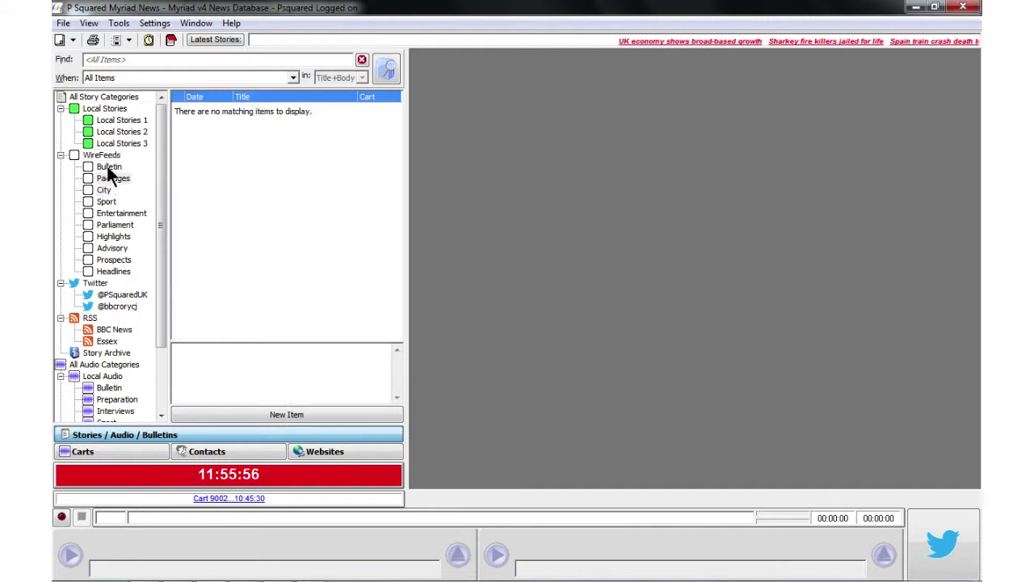
left_click(107, 166)
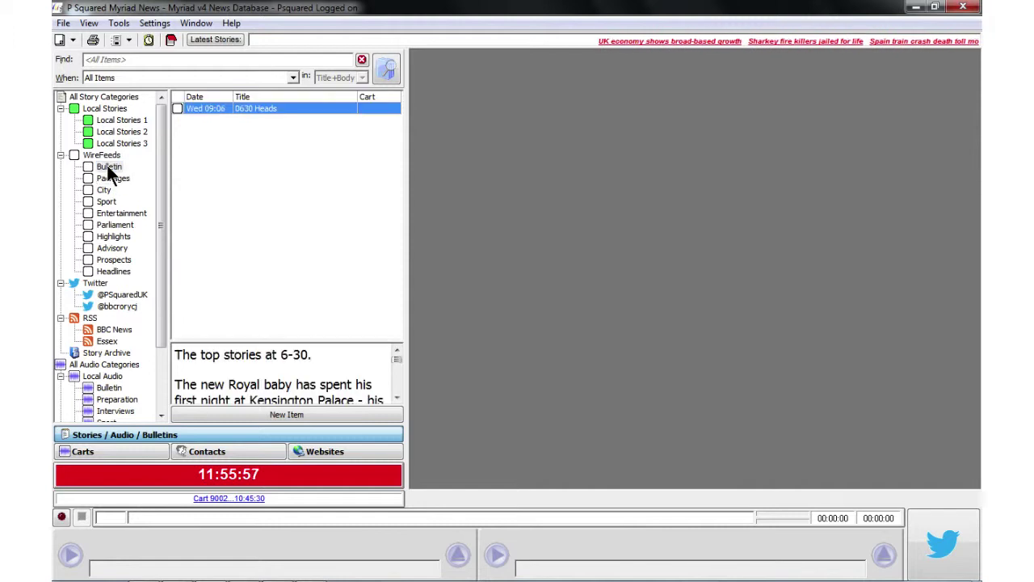
left_click(112, 236)
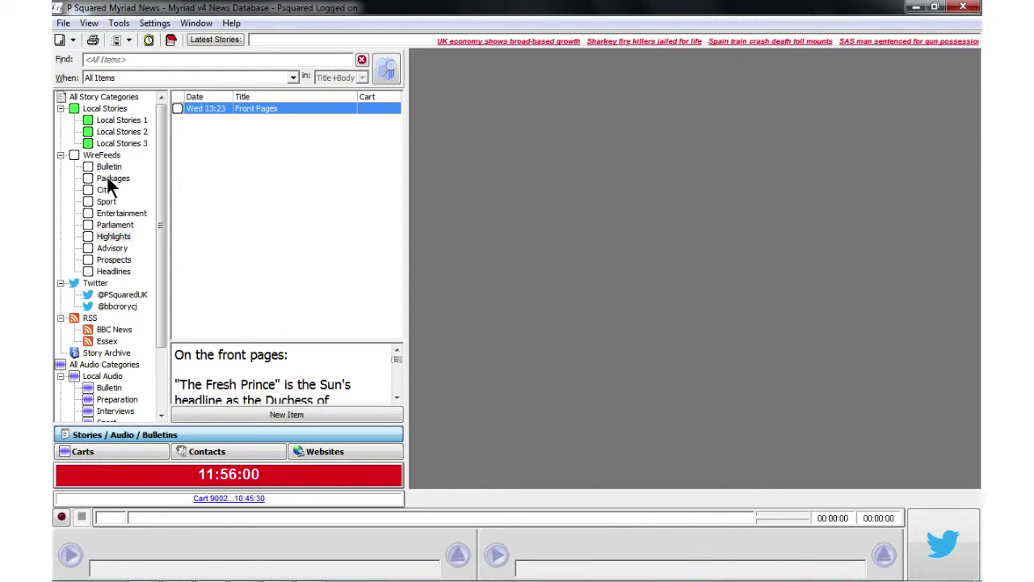
left_click(111, 271)
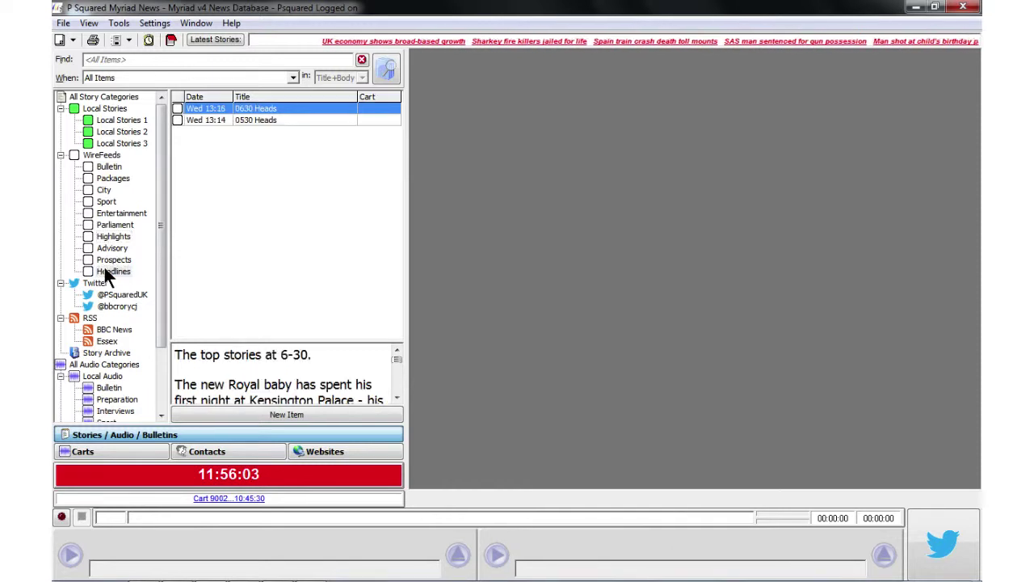
double_click(268, 111)
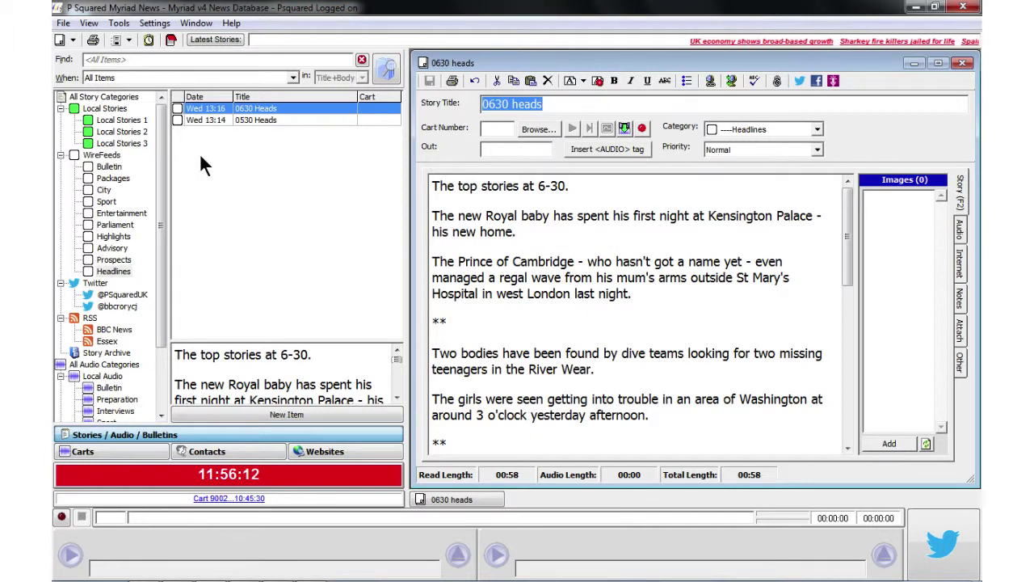
- View the stories collected from both Twitter accounts and from the RSS feeds
left_click(119, 295)
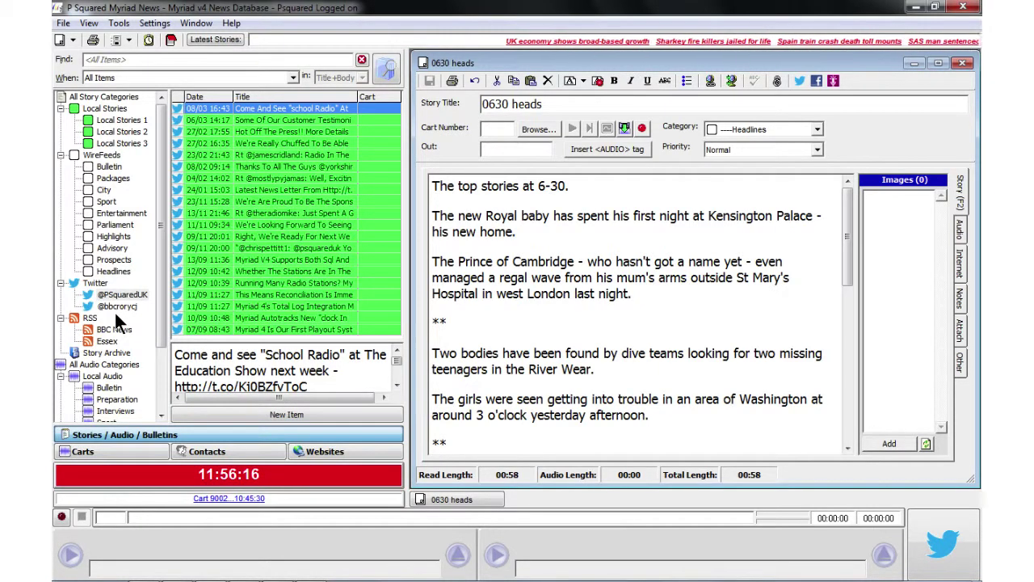
left_click(116, 306)
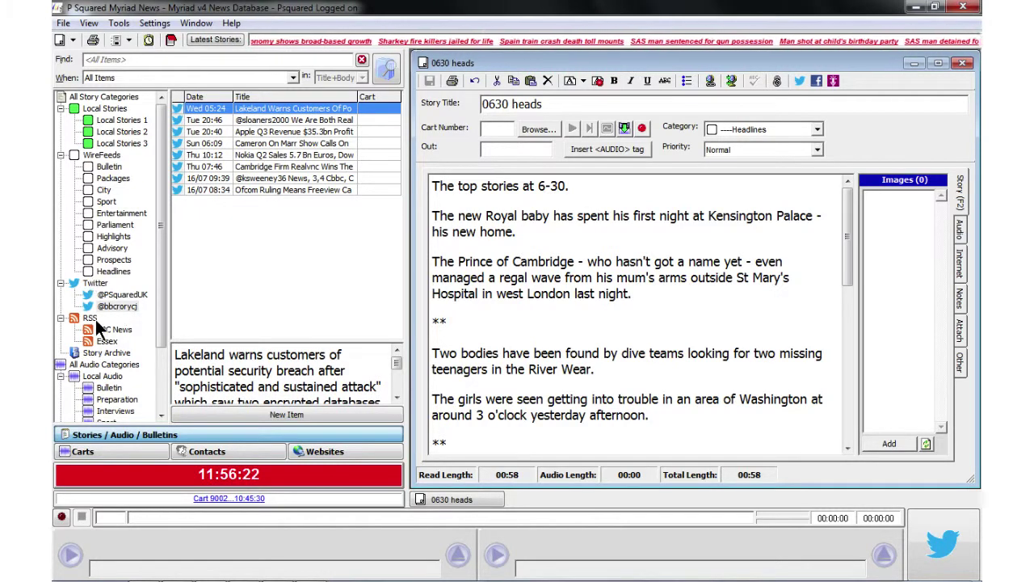
left_click(86, 320)
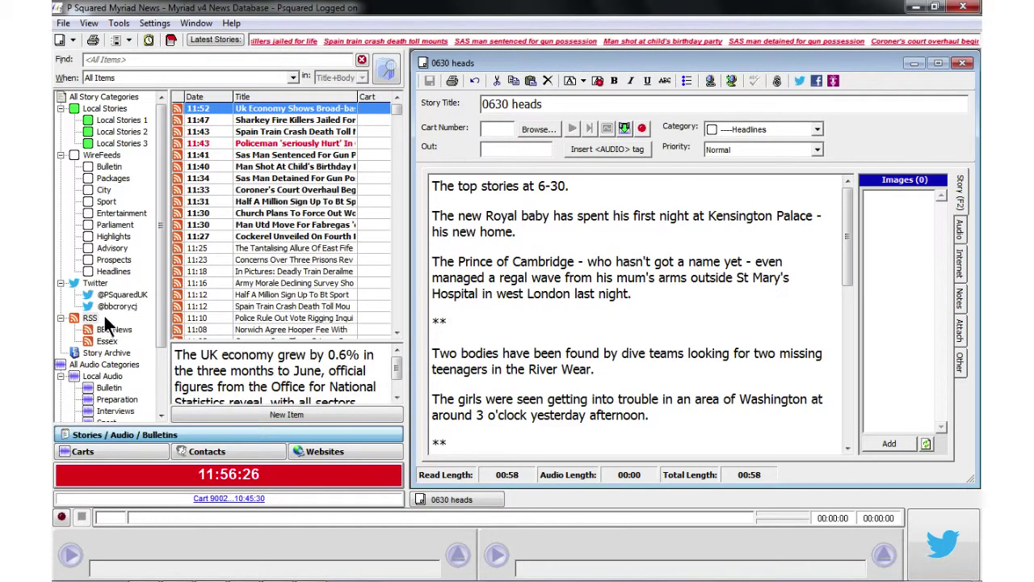
- Look through the audio categories, including Local Audio's subcategories and Captured Audio, and list the items of All Bulletin Categories
left_click(101, 363)
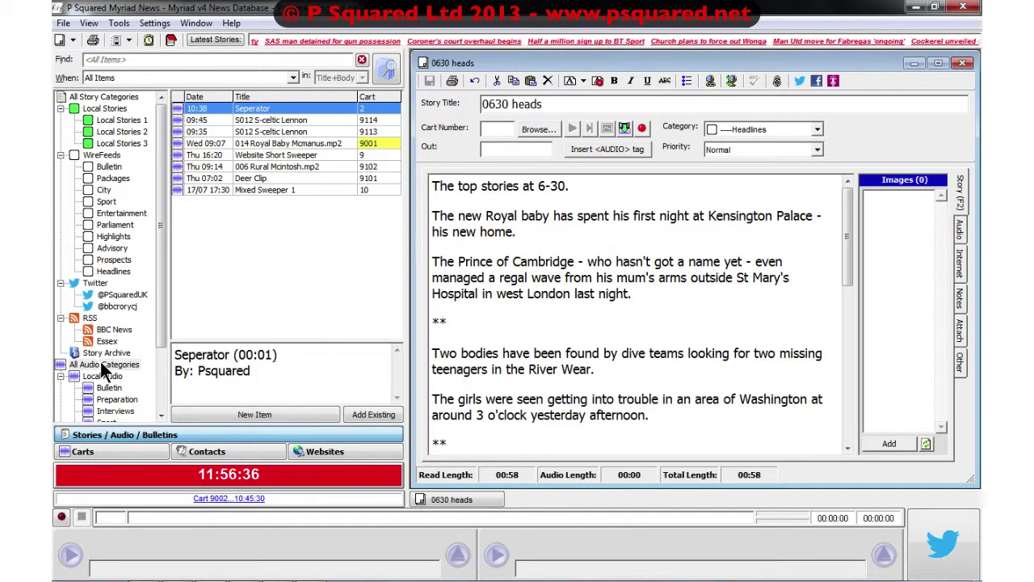
scroll(157, 292, "down", 3)
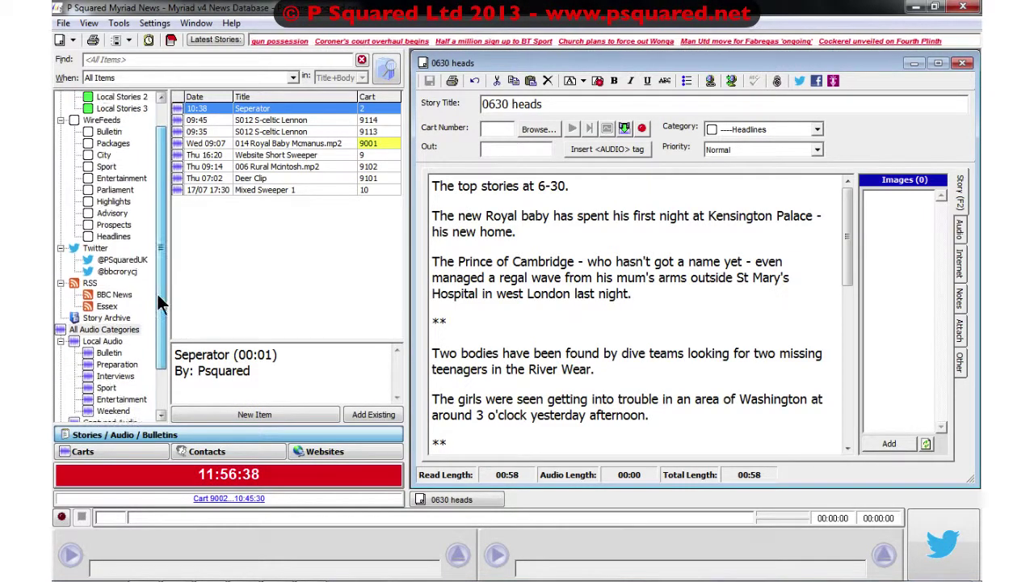
left_click(99, 296)
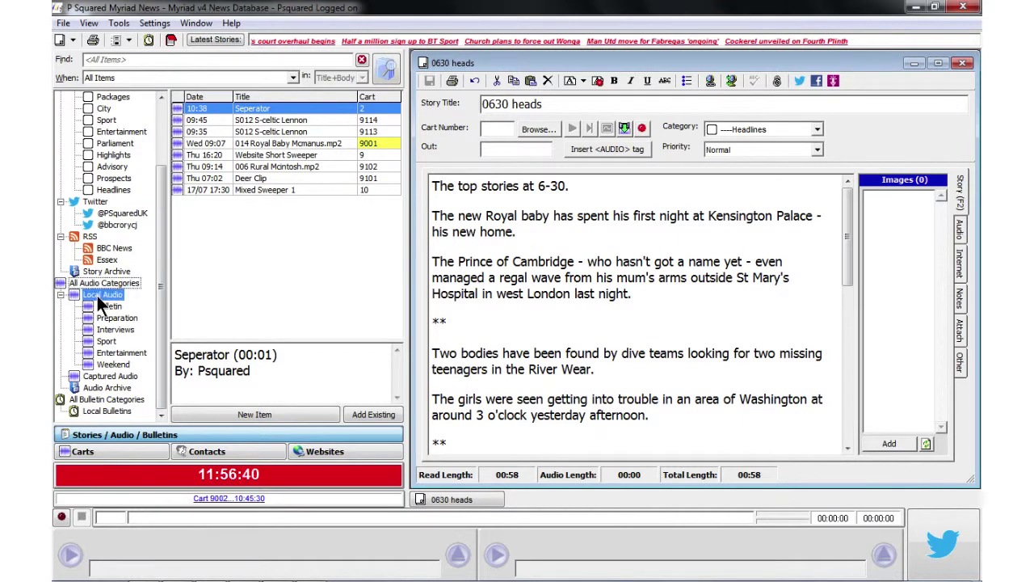
left_click(108, 306)
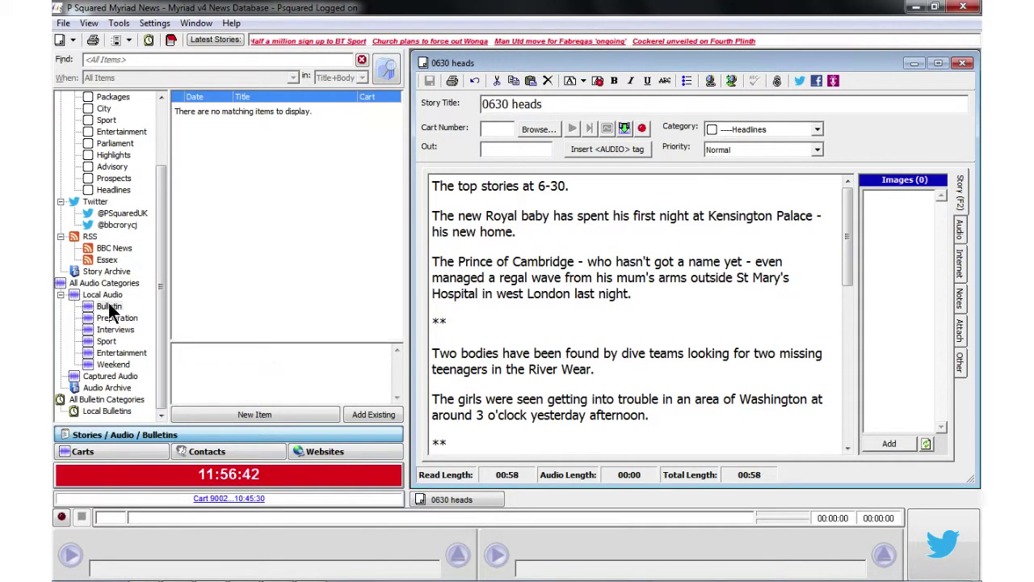
left_click(108, 315)
left_click(108, 327)
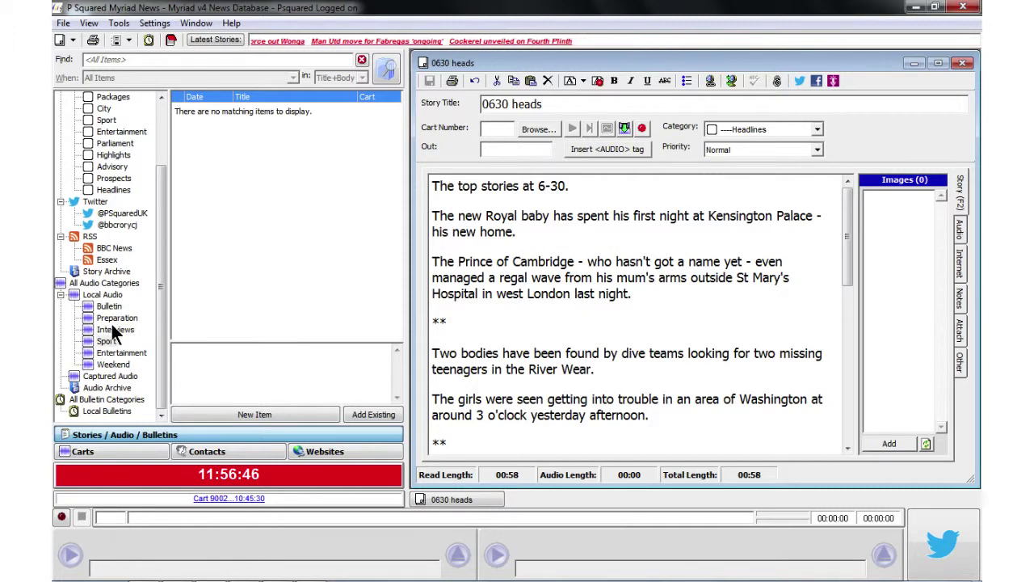
left_click(112, 328)
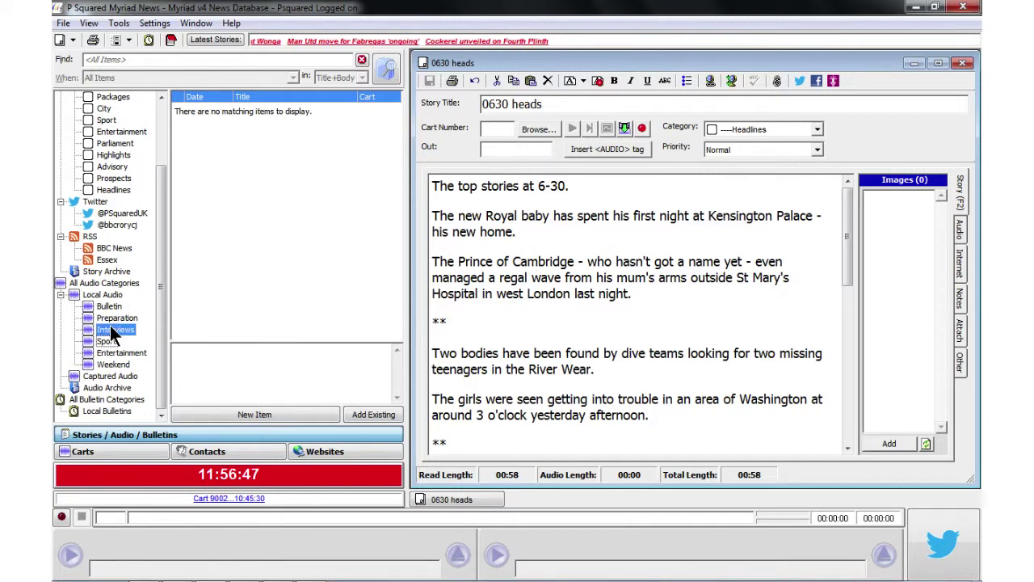
left_click(100, 375)
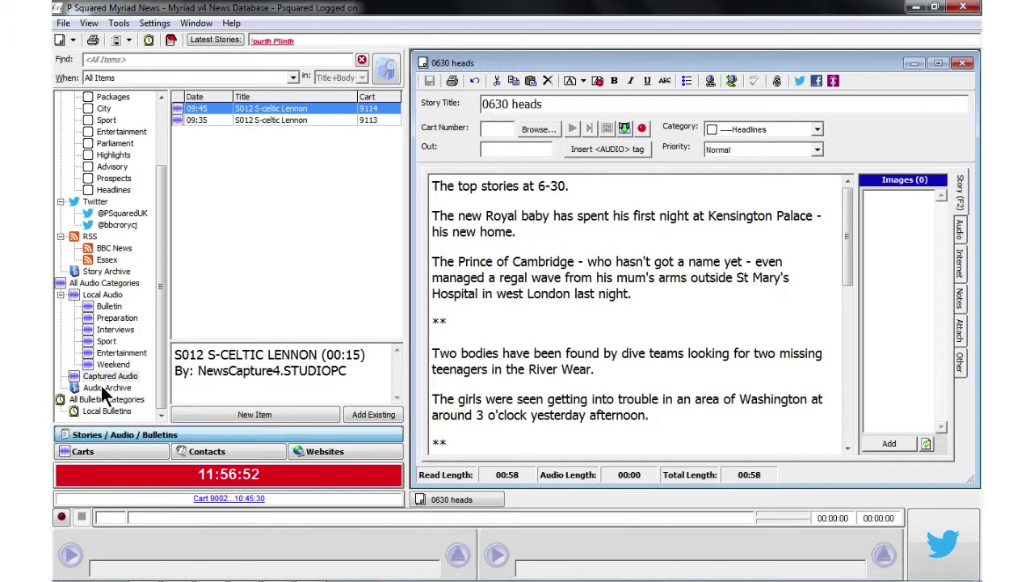
left_click(93, 400)
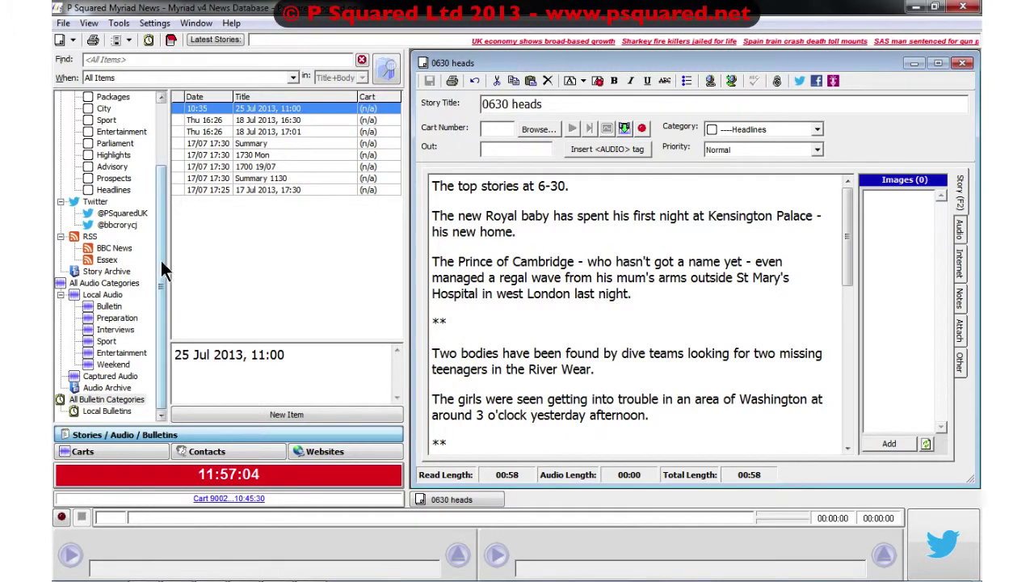
- List all story categories again and preview the red-marked story "Policeman 'seriously hurt' in crash"
left_click_drag(162, 261, 165, 156)
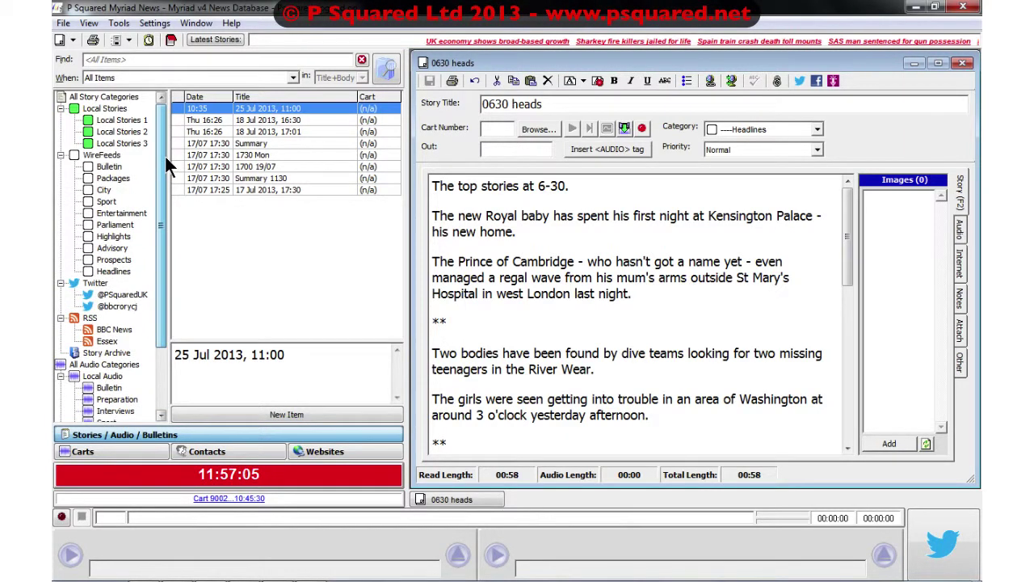
left_click(117, 94)
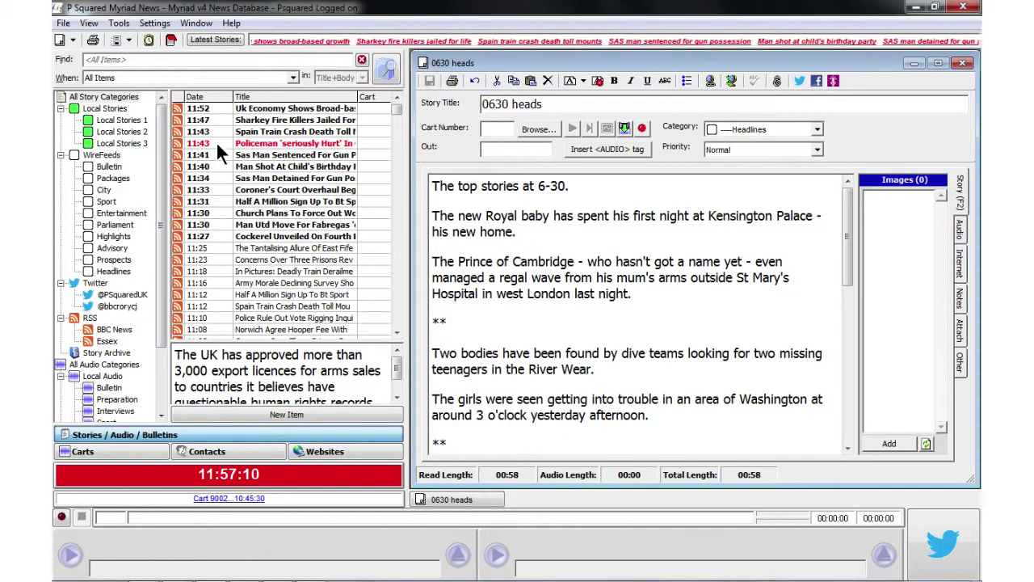
left_click(289, 146)
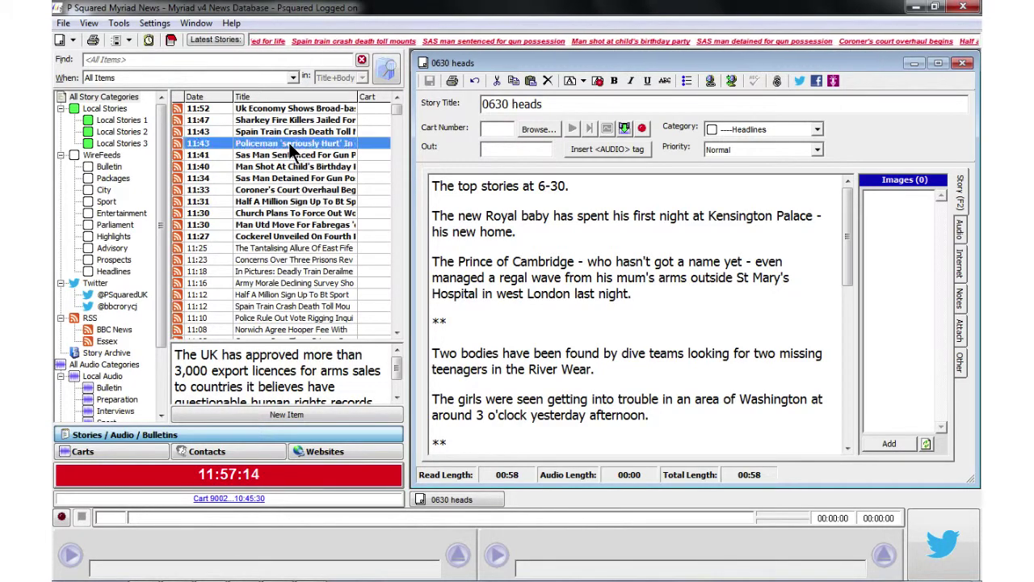
- Add "army" to the story highlight words in the News Database Settings and save the settings
left_click(154, 24)
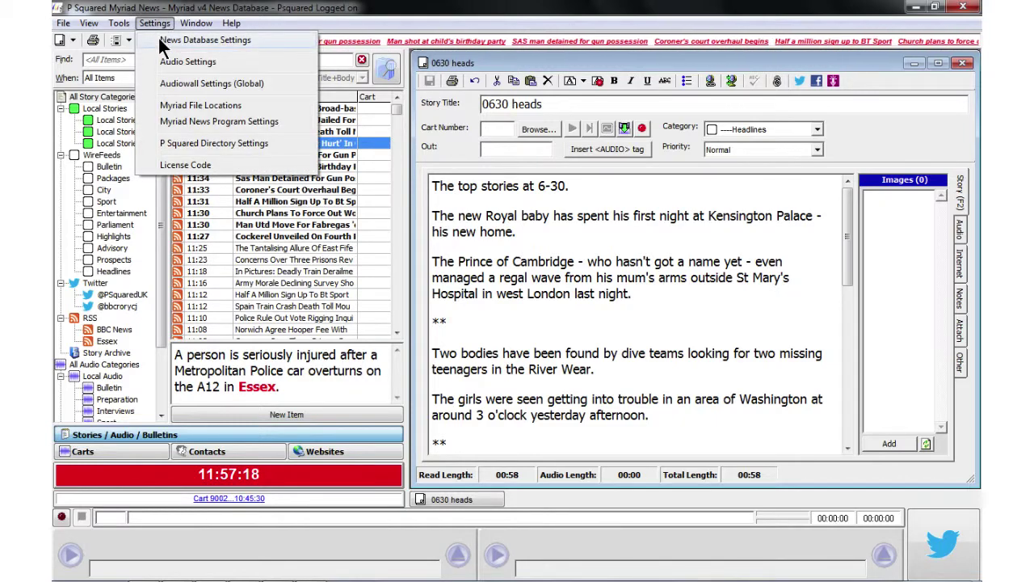
left_click(161, 40)
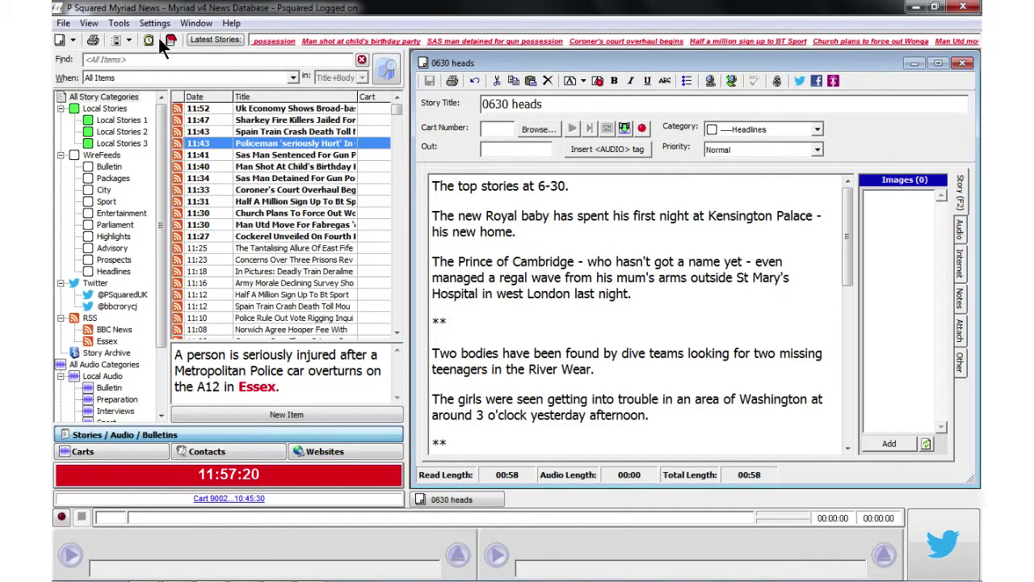
left_click(420, 134)
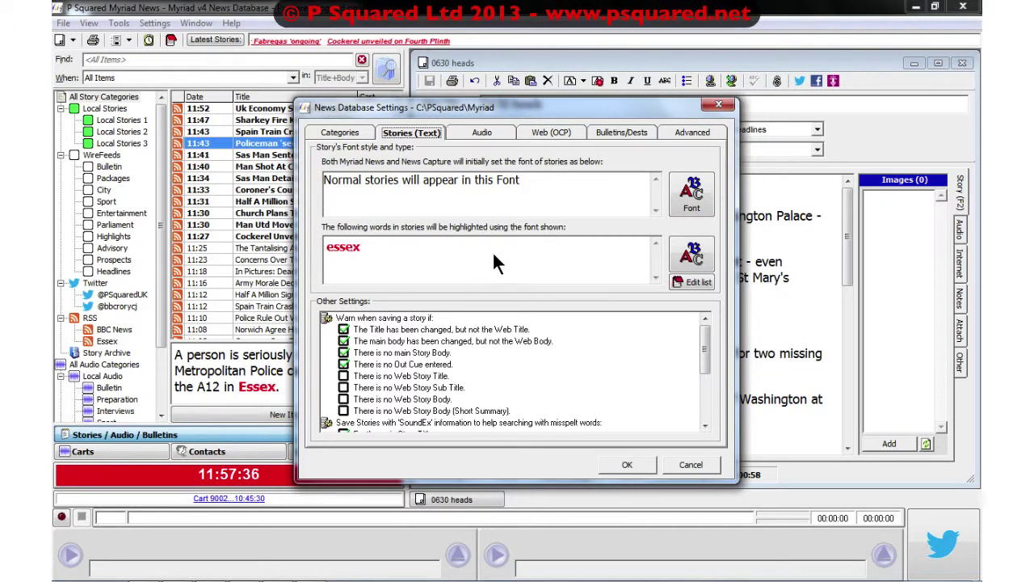
left_click(696, 282)
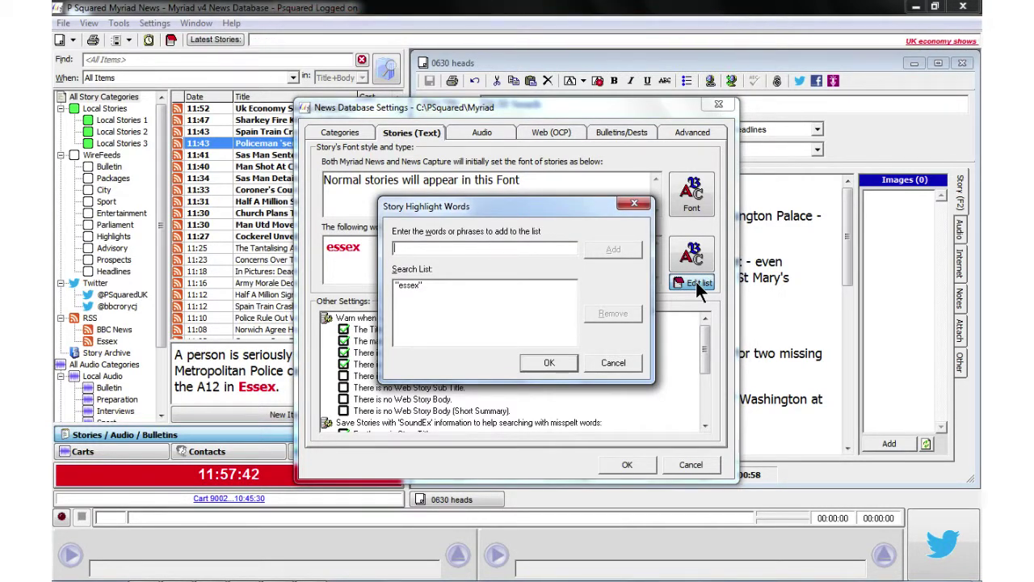
type("army")
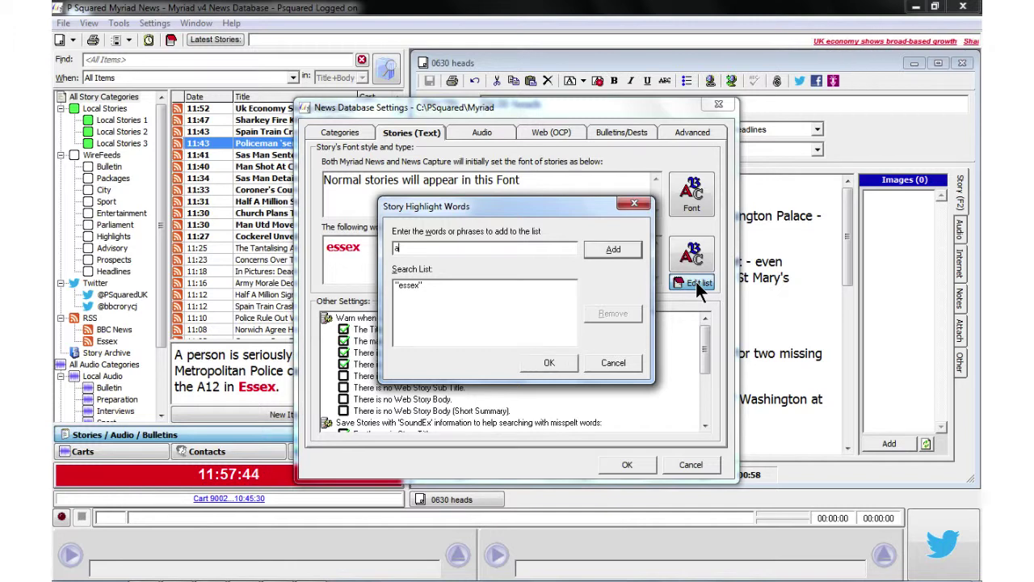
left_click(612, 249)
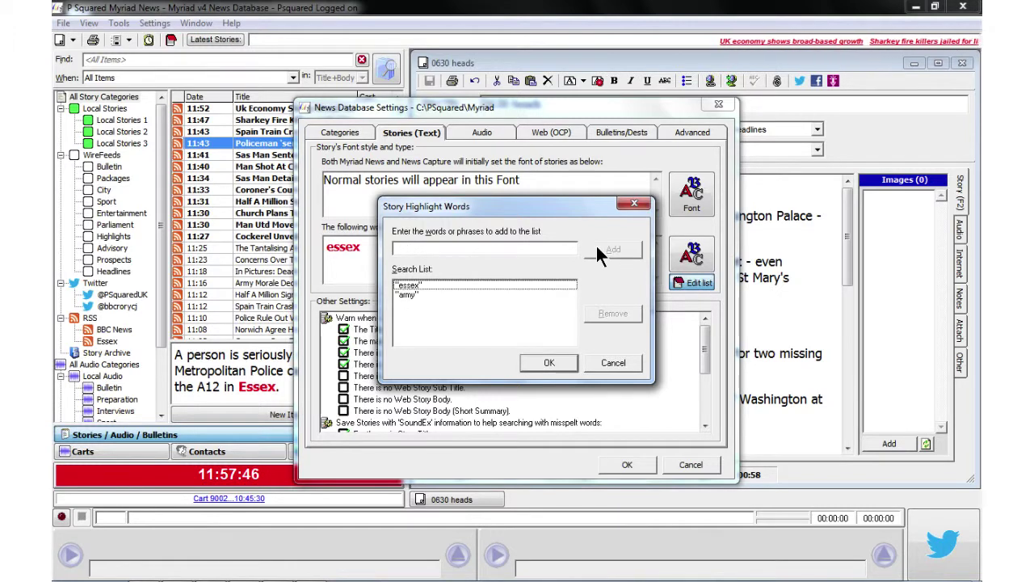
left_click(547, 365)
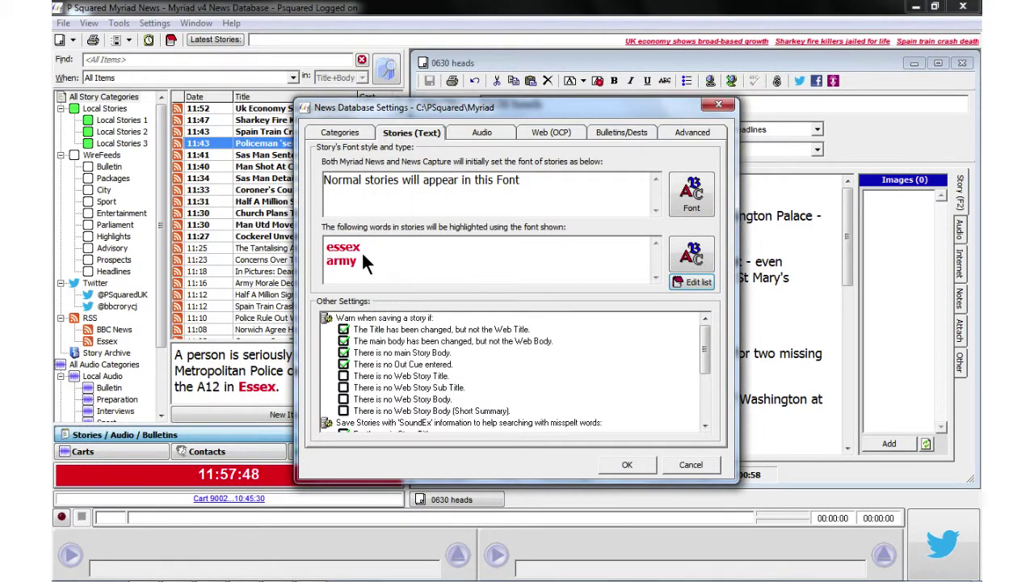
left_click(629, 473)
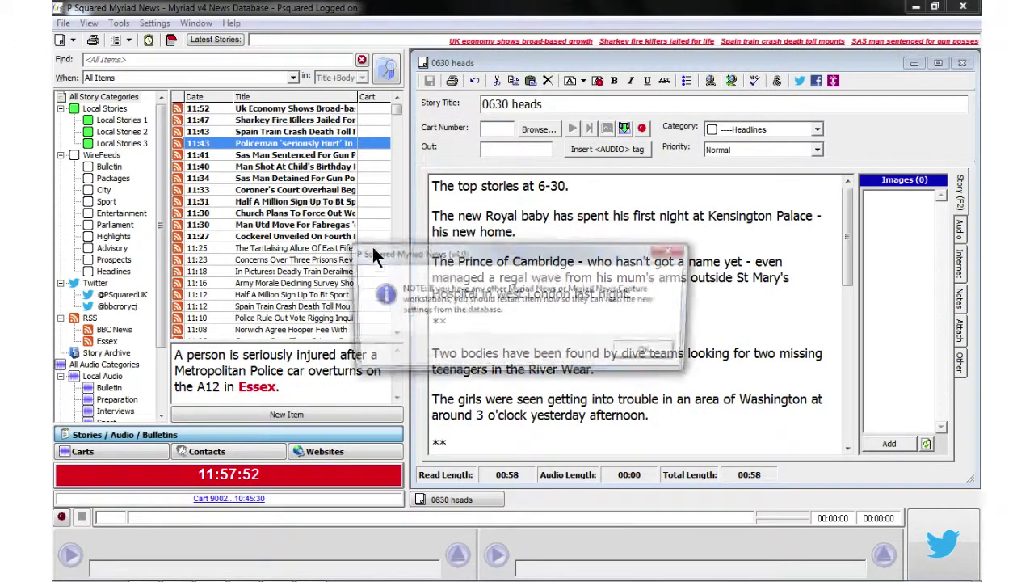
left_click(642, 349)
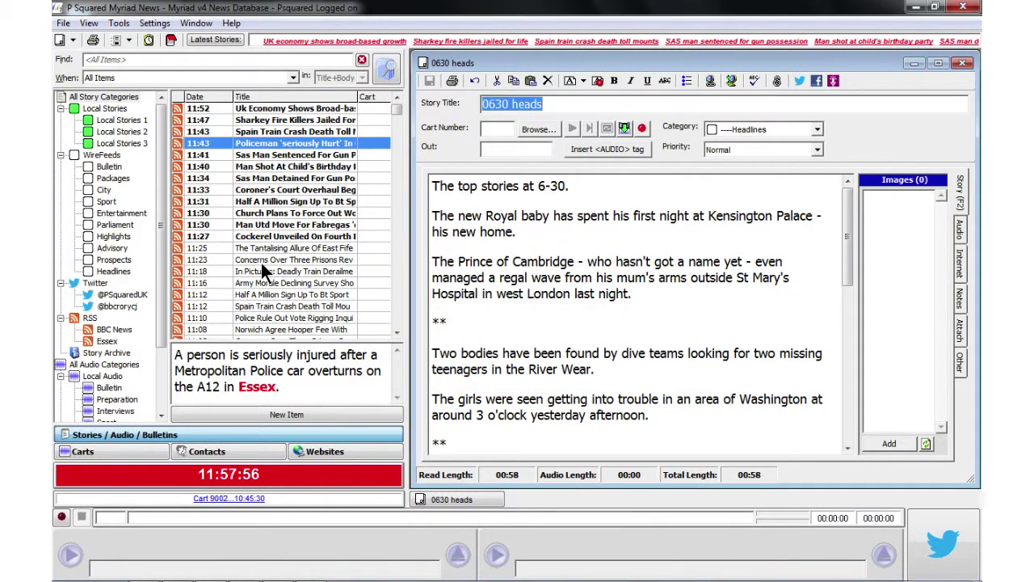
- Open the story "Policeman 'seriously hurt' in crash", view its source article through the hyperlink, and close the web browser window
double_click(260, 143)
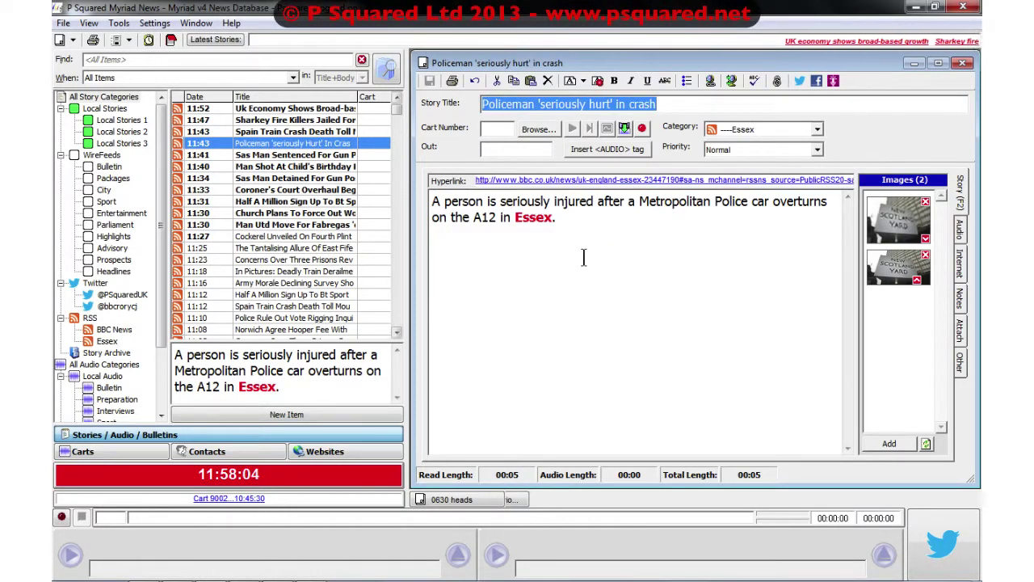
left_click(535, 181)
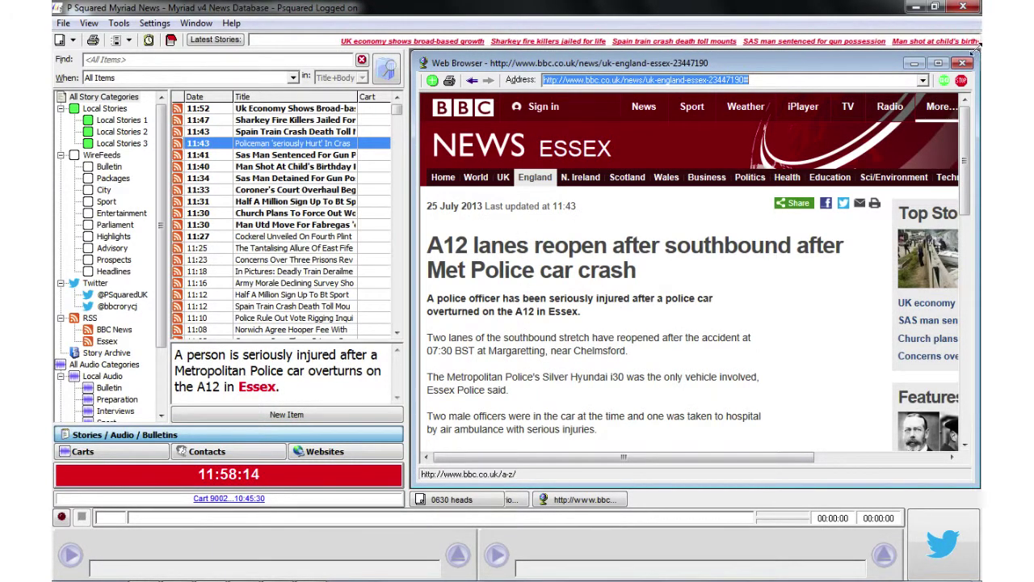
left_click(961, 62)
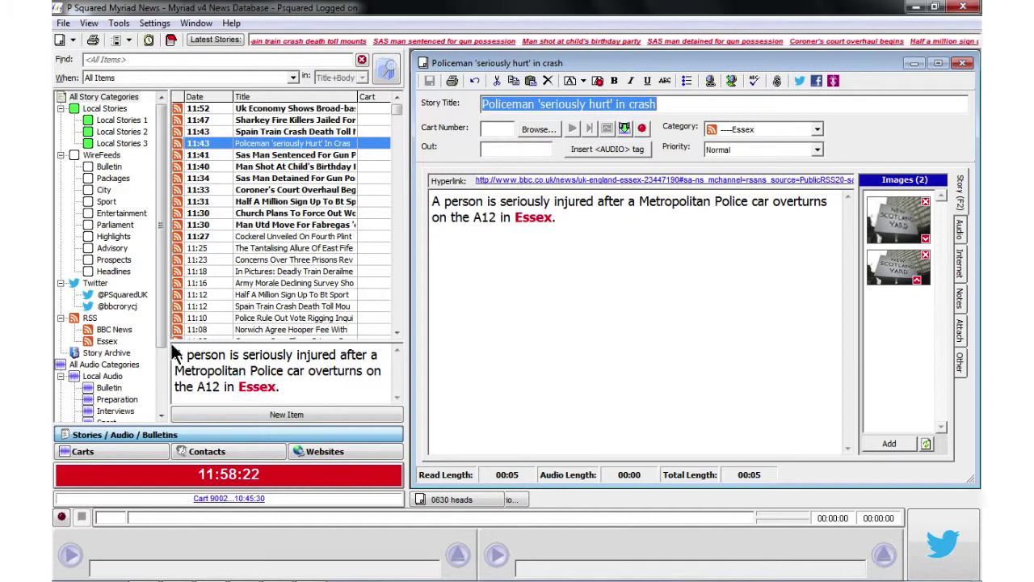
- Display the carts list, switch to the contacts, and open the Football Manager contact's record
left_click(103, 449)
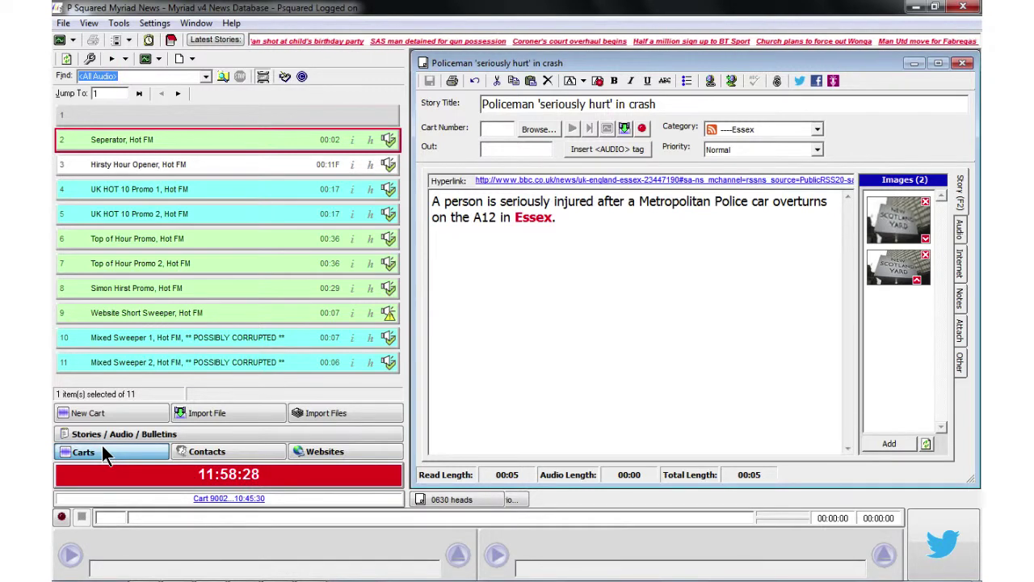
left_click(208, 454)
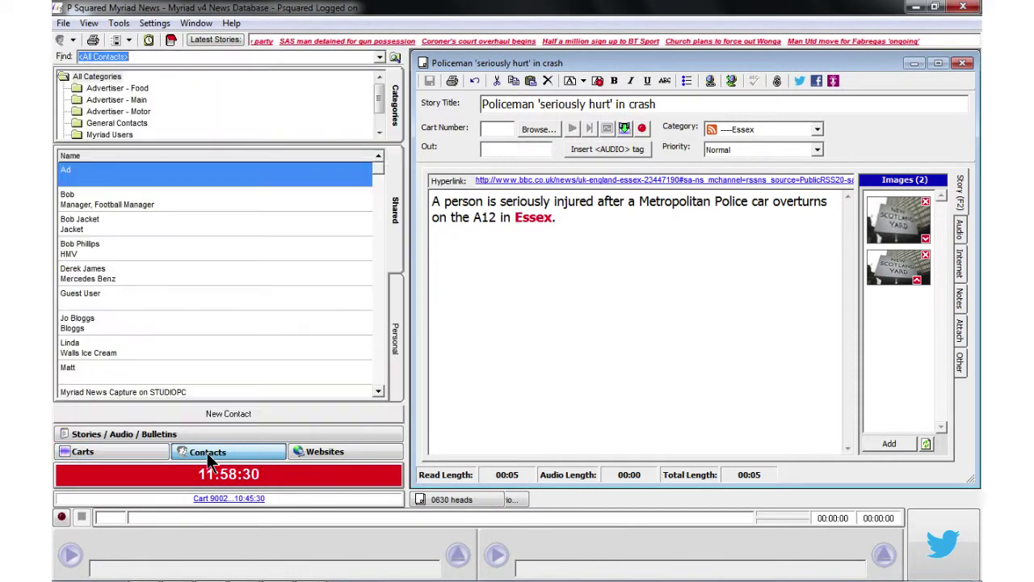
left_click(158, 203)
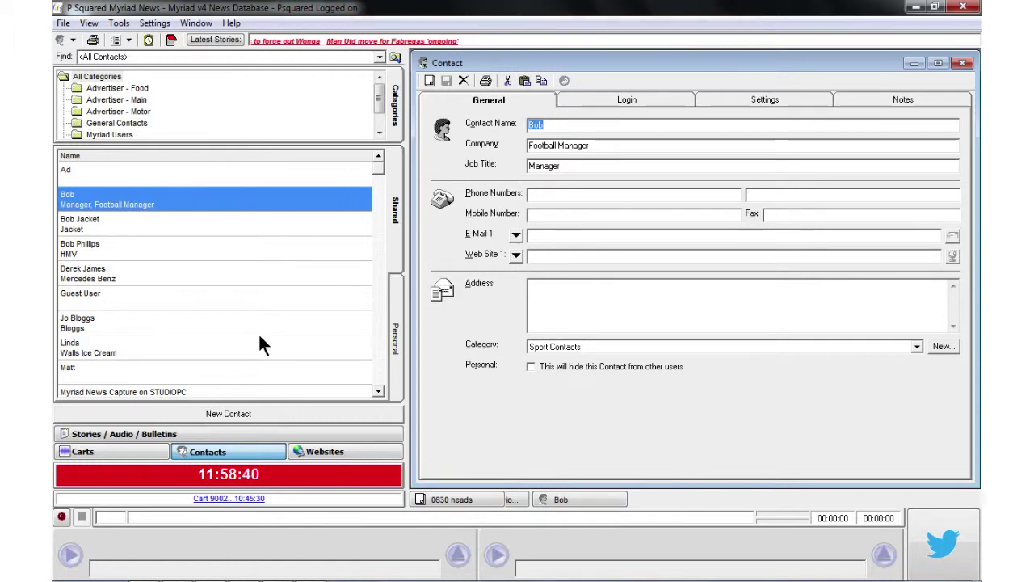
- List the saved websites and open both the P Squared developers site and BBC News in the built-in browser
left_click(317, 445)
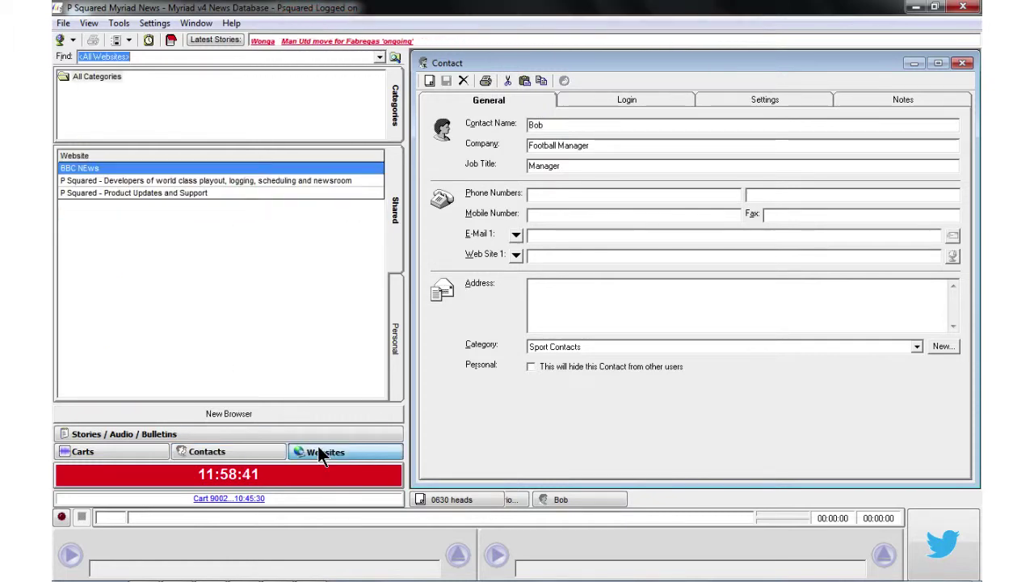
double_click(202, 183)
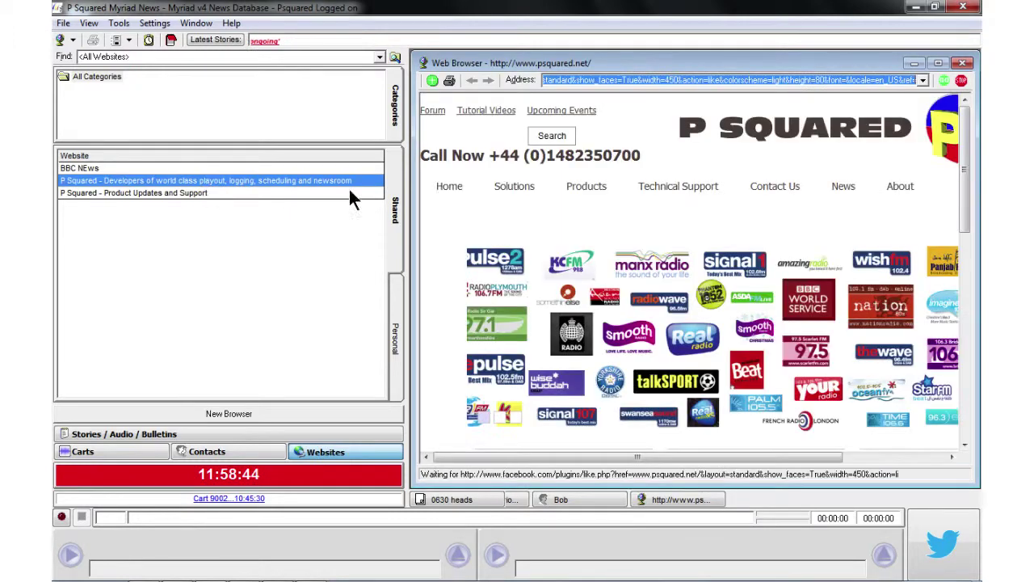
double_click(207, 166)
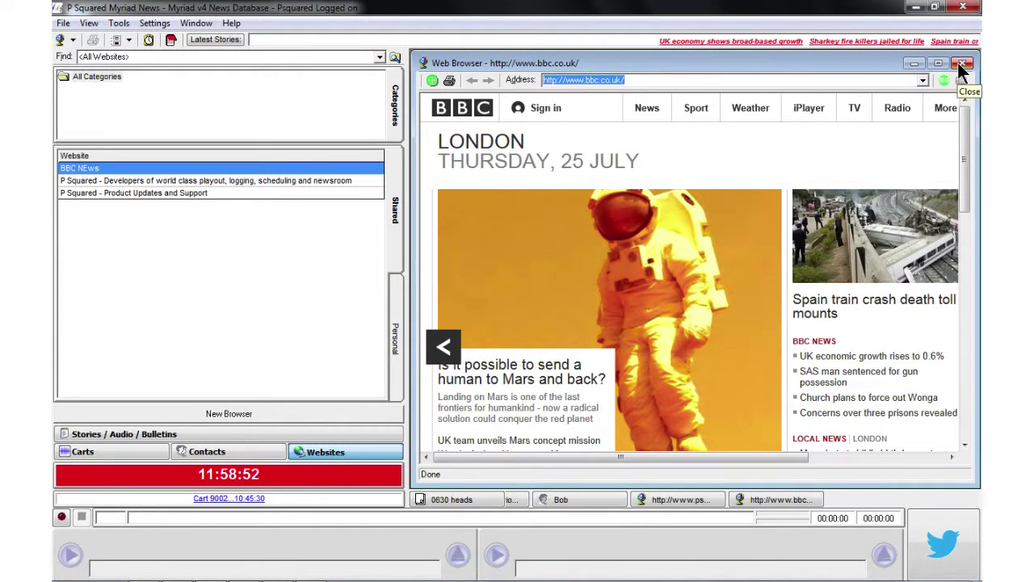
- Close all the open web browser, contact and story windows to leave the workspace empty
left_click(960, 64)
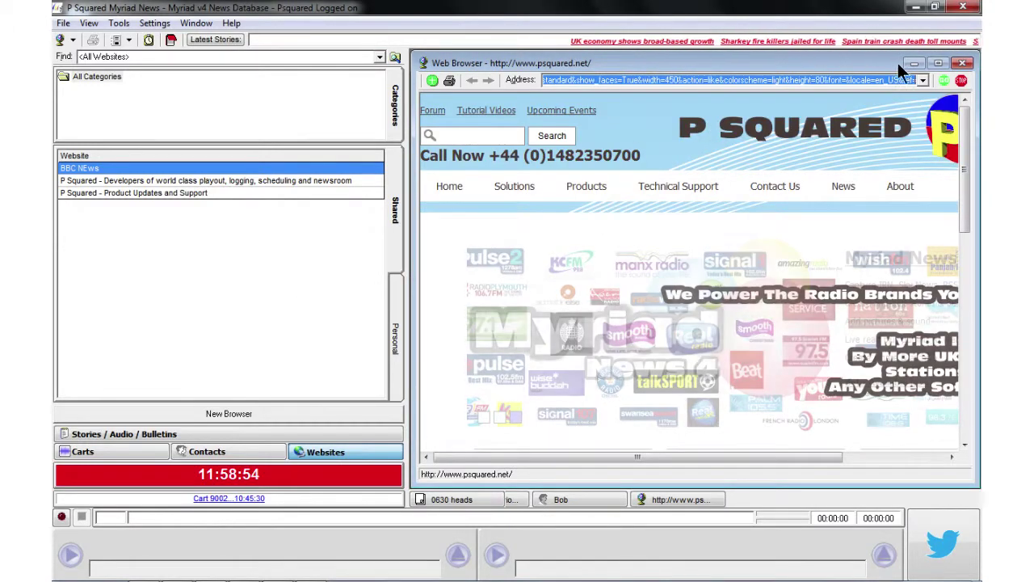
left_click(961, 63)
left_click(961, 63)
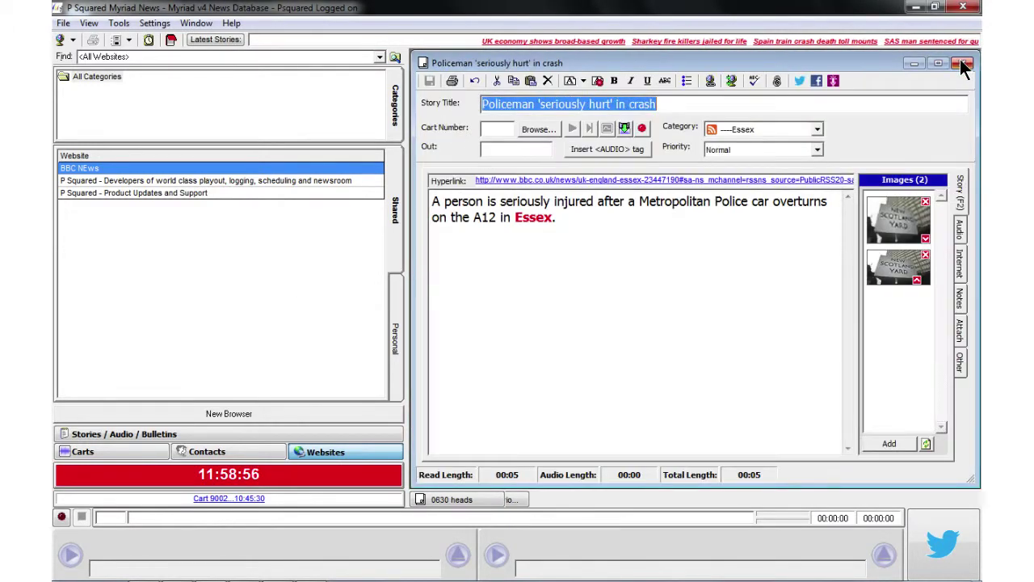
left_click(962, 63)
left_click(961, 63)
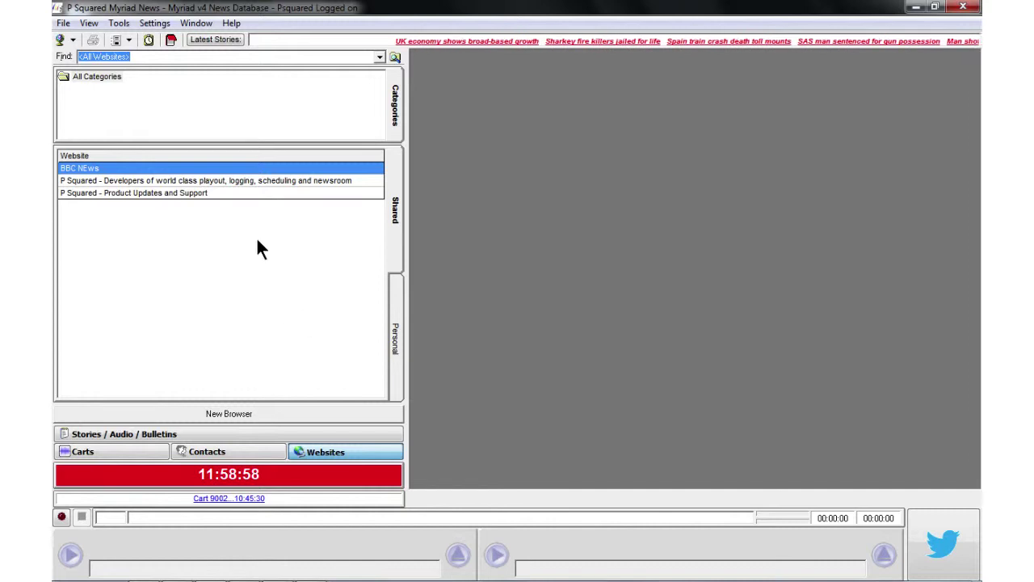
- Return to the stories, audio and bulletins list, create a new blank story, and view the available new item types
left_click(167, 434)
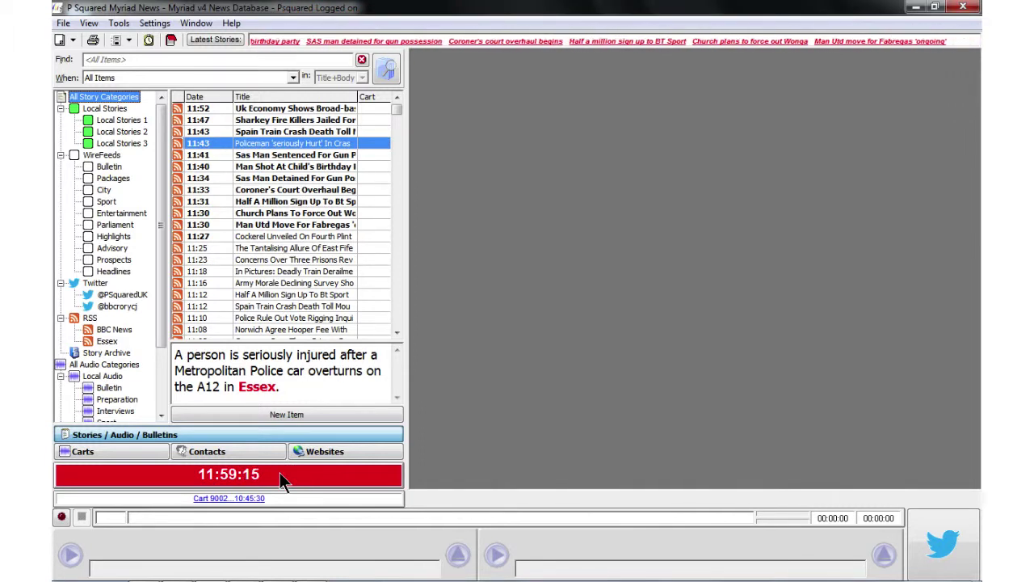
left_click(264, 414)
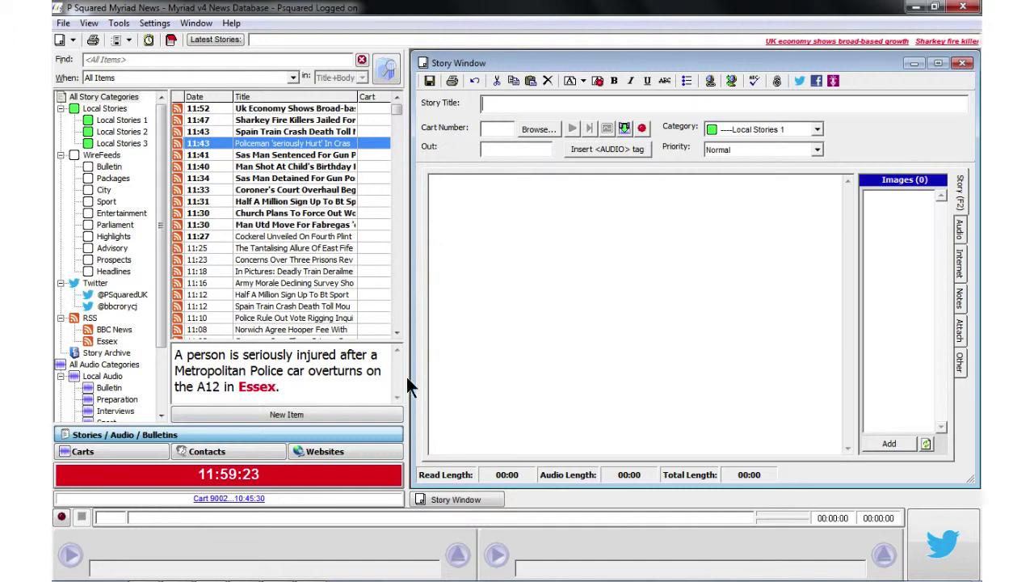
left_click(73, 40)
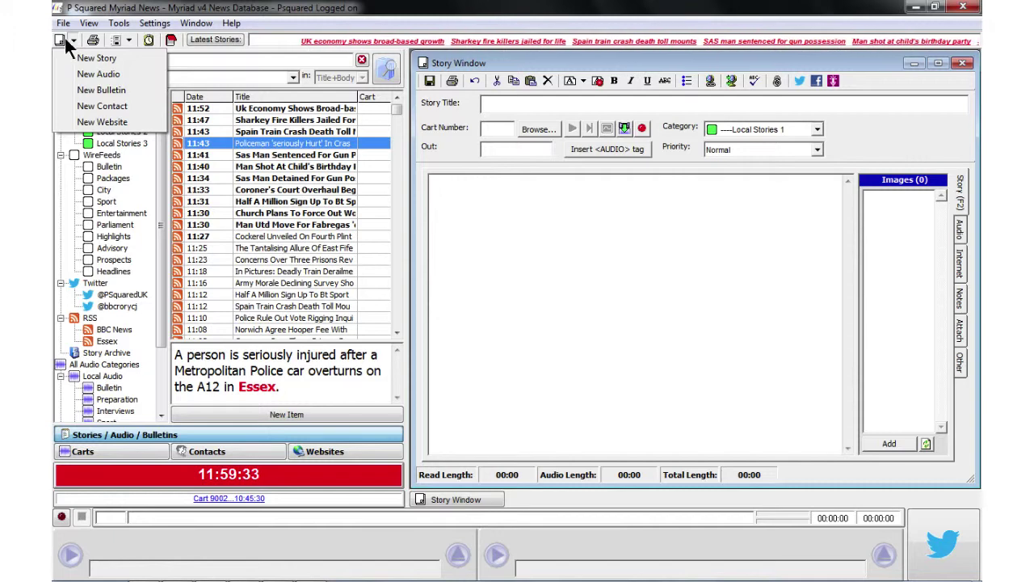
left_click(73, 38)
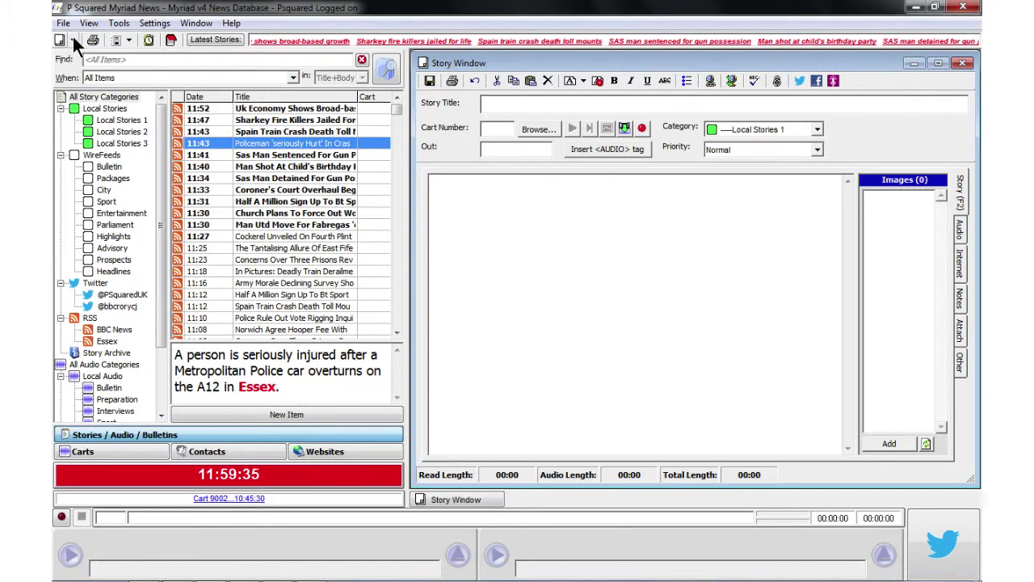
- Toggle the browser pane off and on, trying its layouts, and keep the narrower side-by-side arrangement of categories and items
left_click(115, 40)
left_click(115, 42)
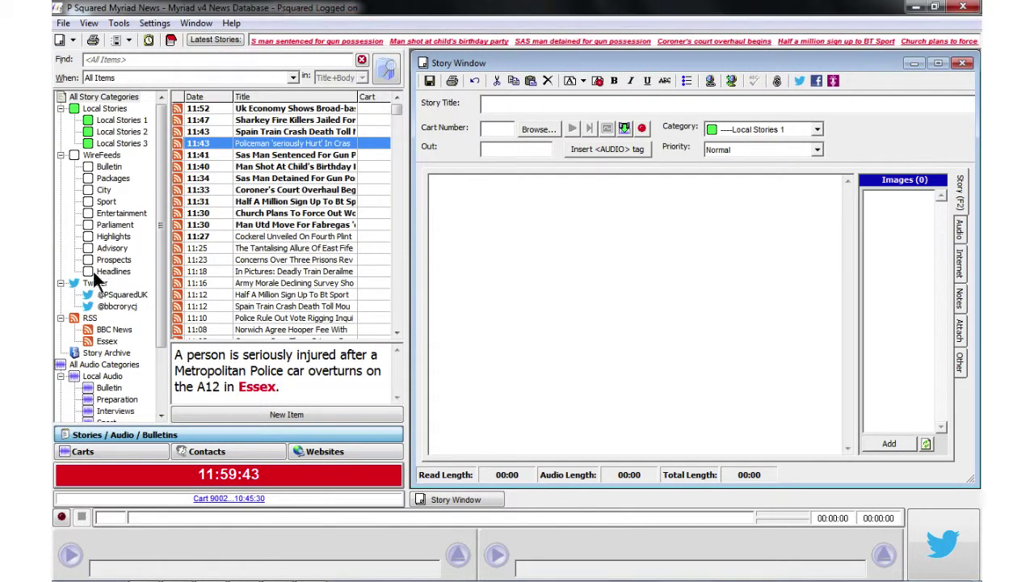
left_click(132, 43)
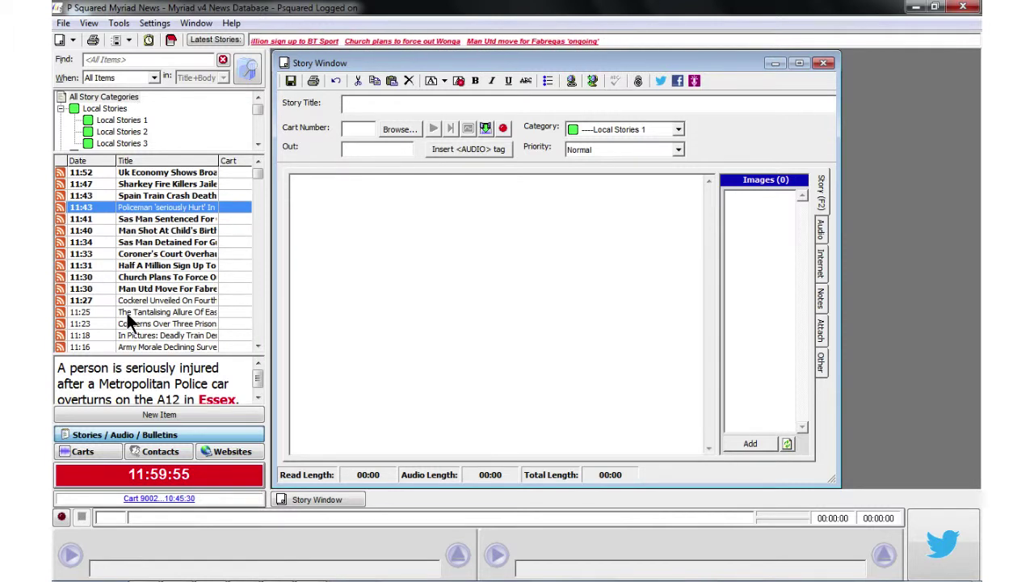
left_click(130, 42)
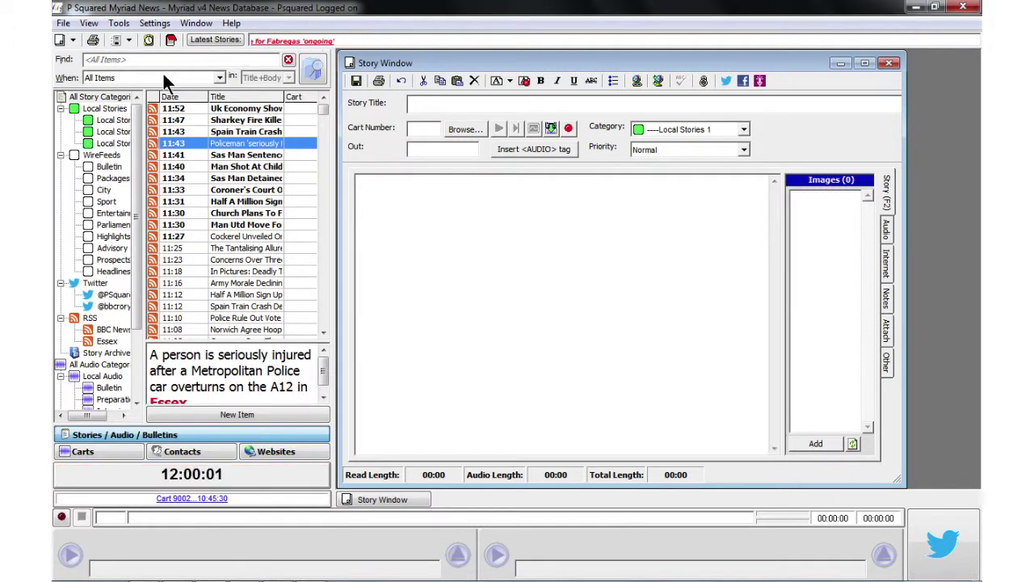
left_click(118, 42)
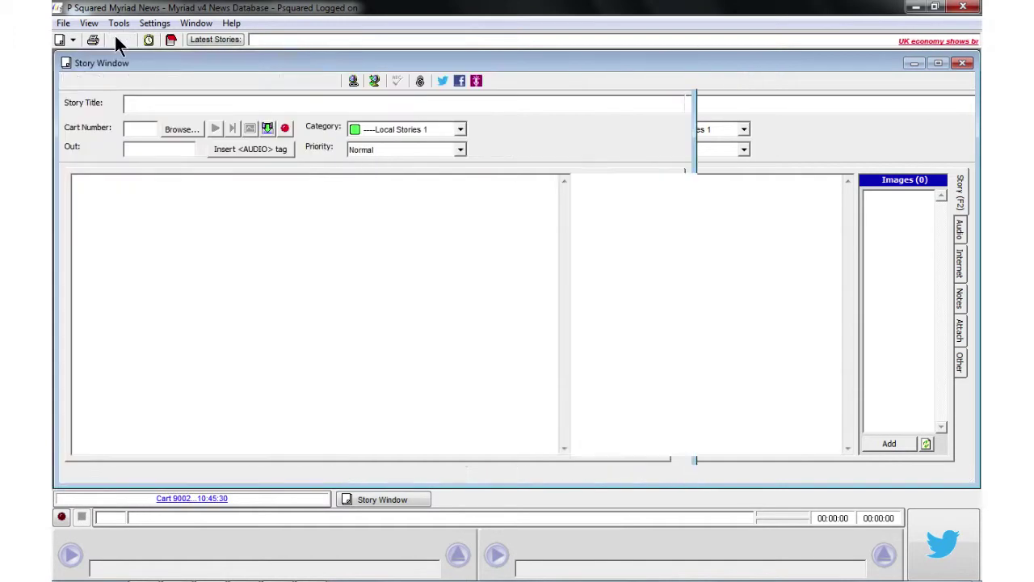
left_click(117, 38)
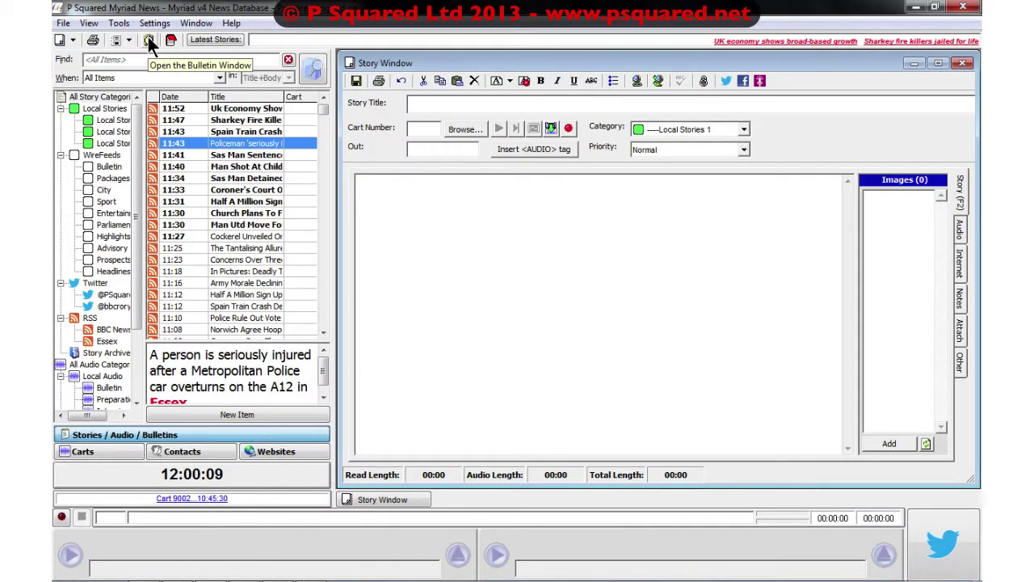
- Open the bulletin "summary 1130", switch it to the Bulletin Display, and hide the browser pane to give it full width
left_click(149, 40)
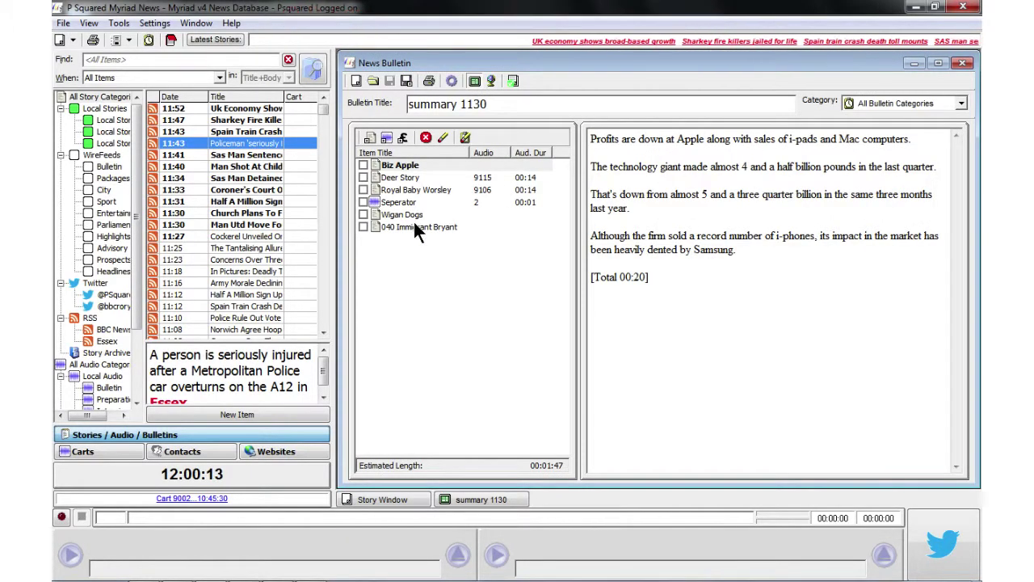
left_click(518, 79)
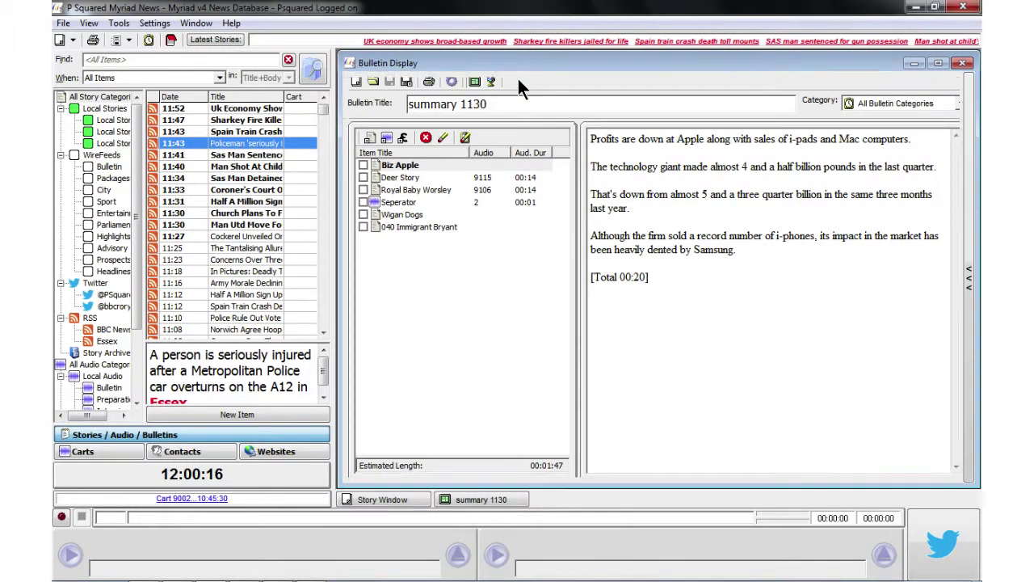
left_click(113, 38)
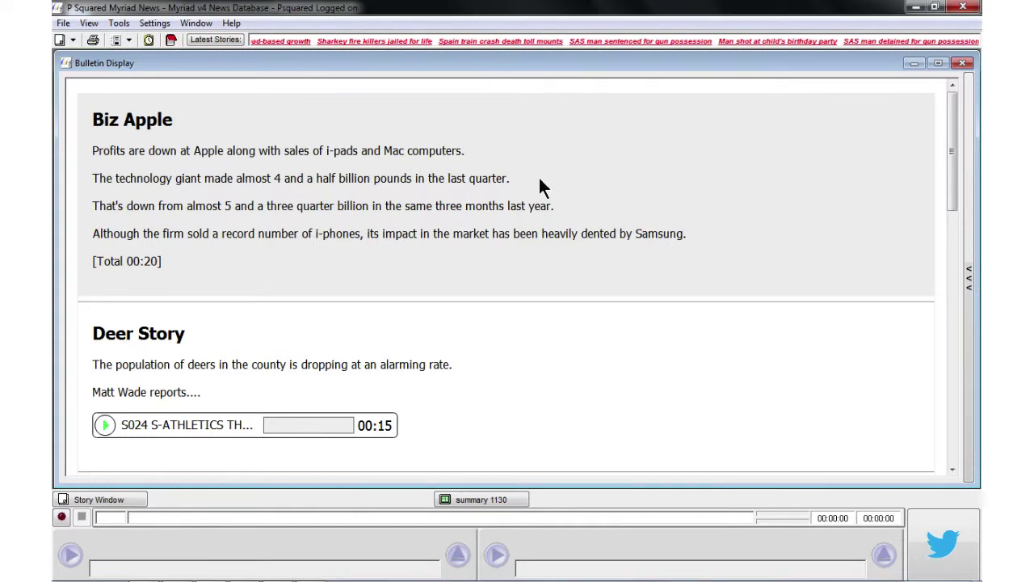
- Read through the bulletin's stories and play the Royal Baby Worsley audio clip, returning to the first story
scroll(680, 163, "down", 3)
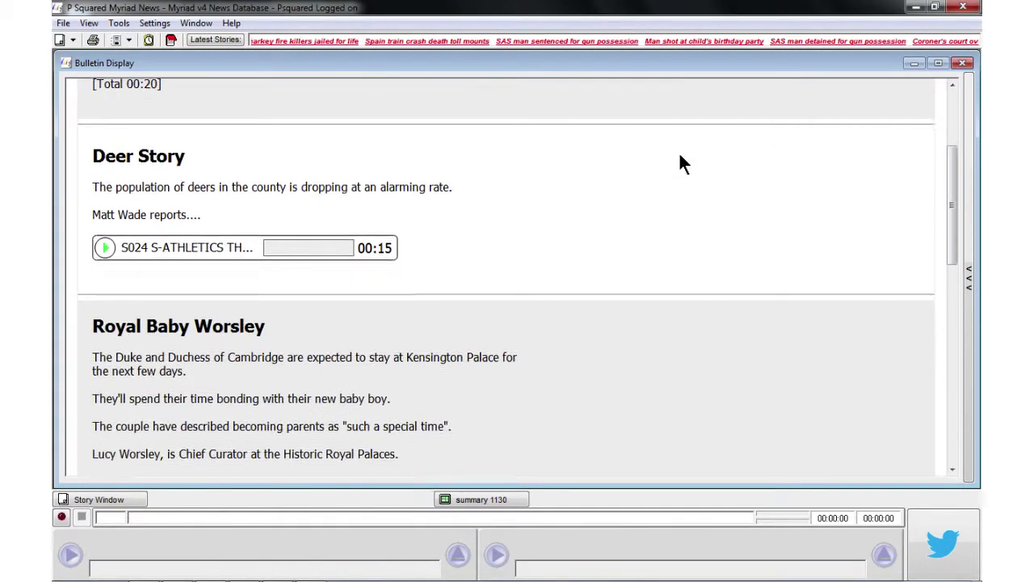
scroll(679, 163, "down", 5)
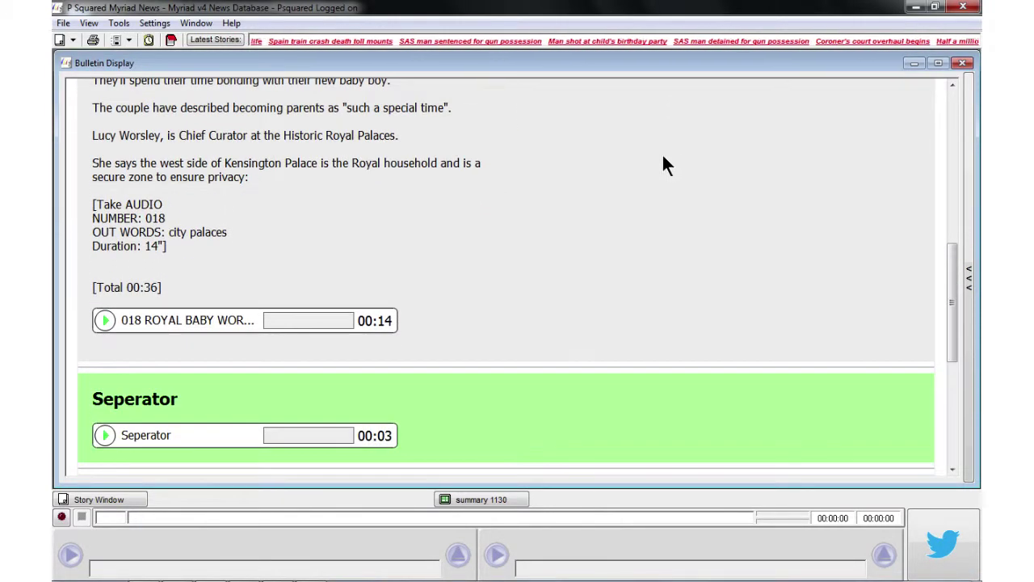
left_click(227, 316)
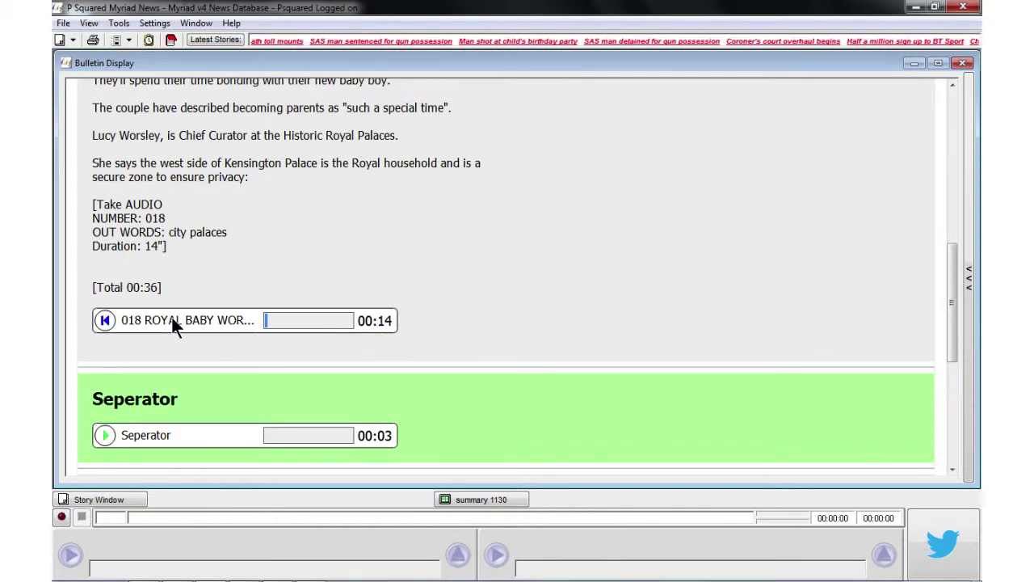
scroll(368, 260, "down", 2)
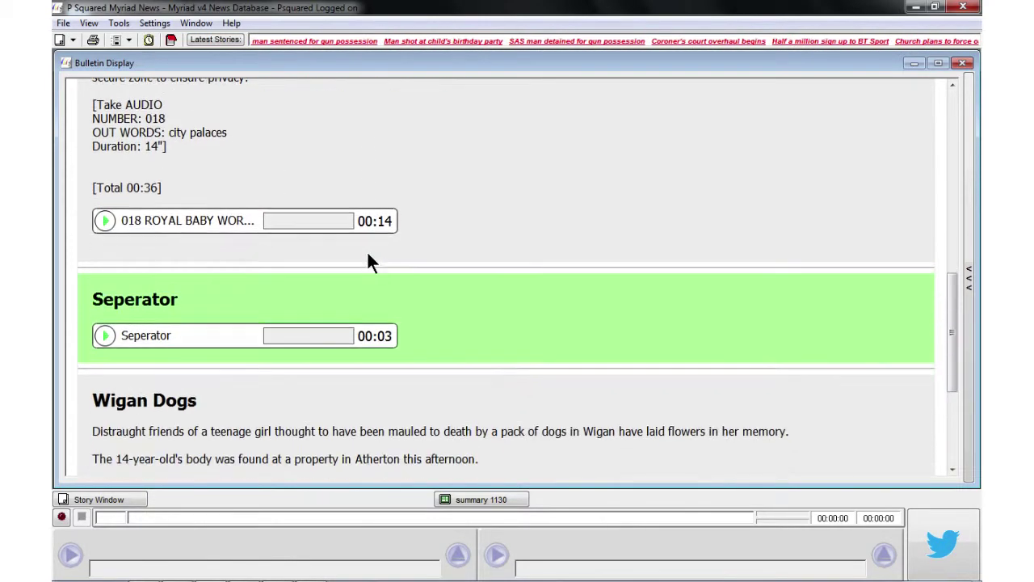
scroll(369, 260, "down", 5)
scroll(368, 261, "up", 3)
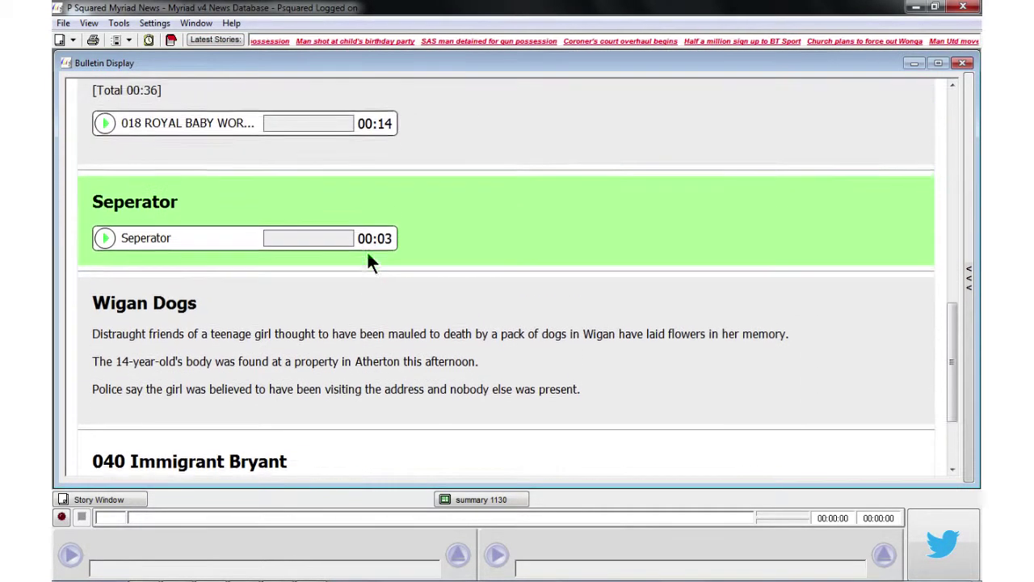
scroll(368, 257, "up", 12)
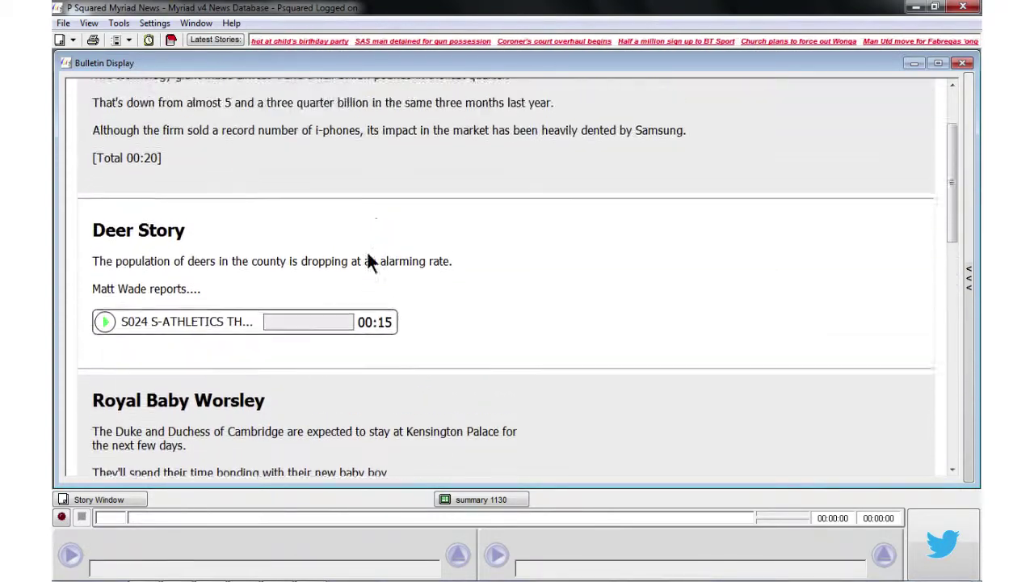
scroll(367, 252, "up", 2)
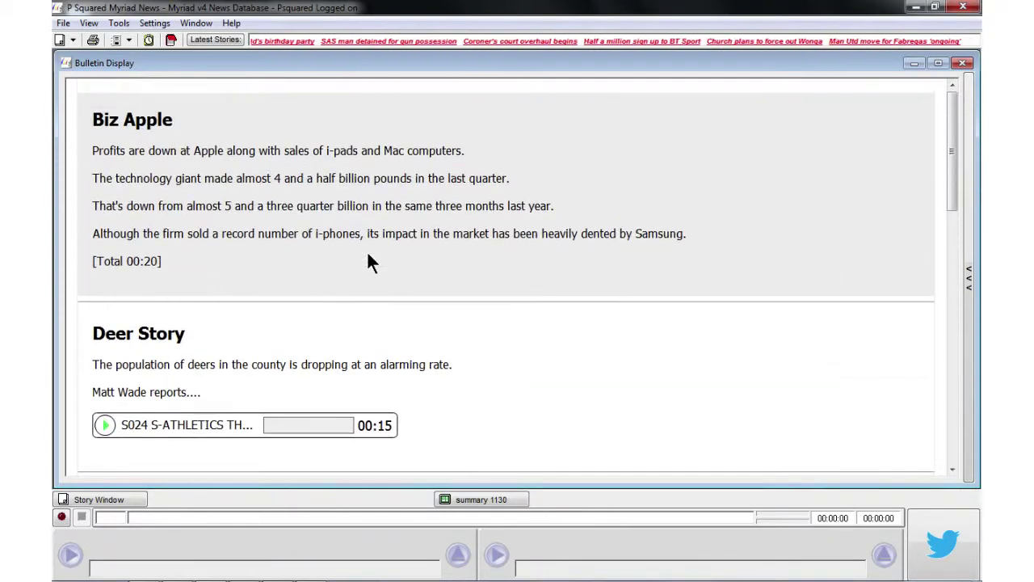
- Show the browser pane again, and open the cart Pad briefly before closing it
left_click(115, 39)
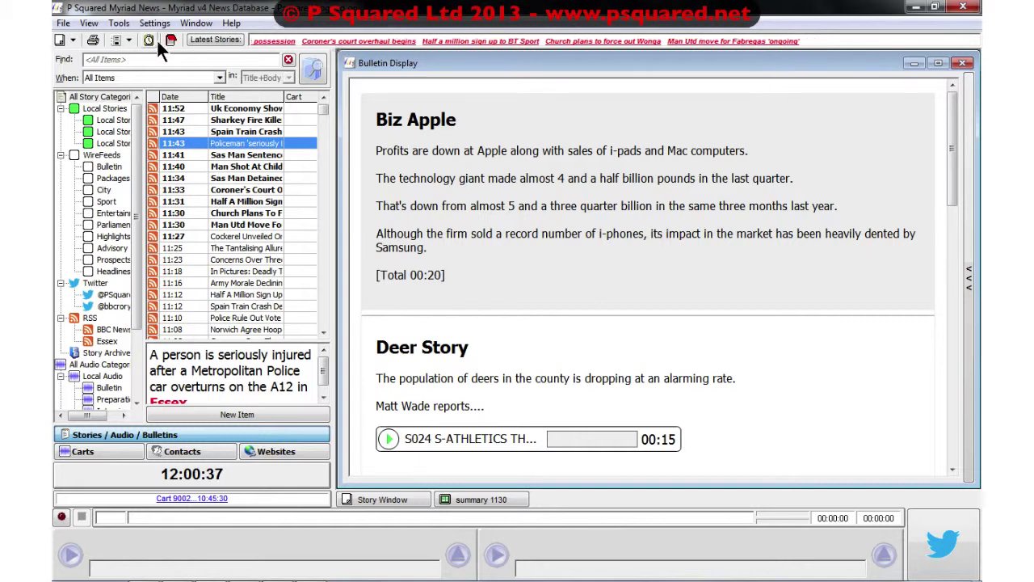
left_click(170, 39)
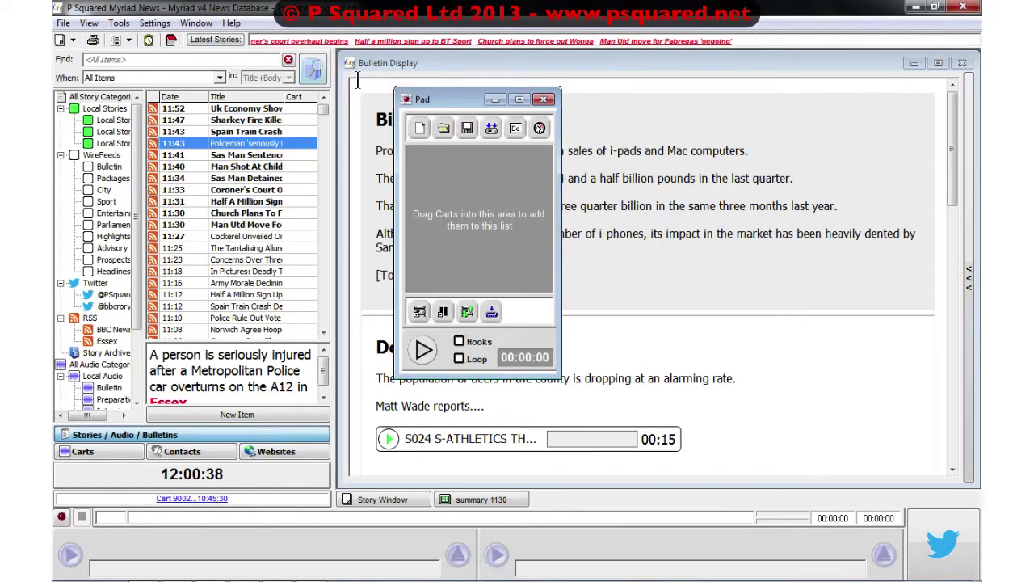
left_click(542, 99)
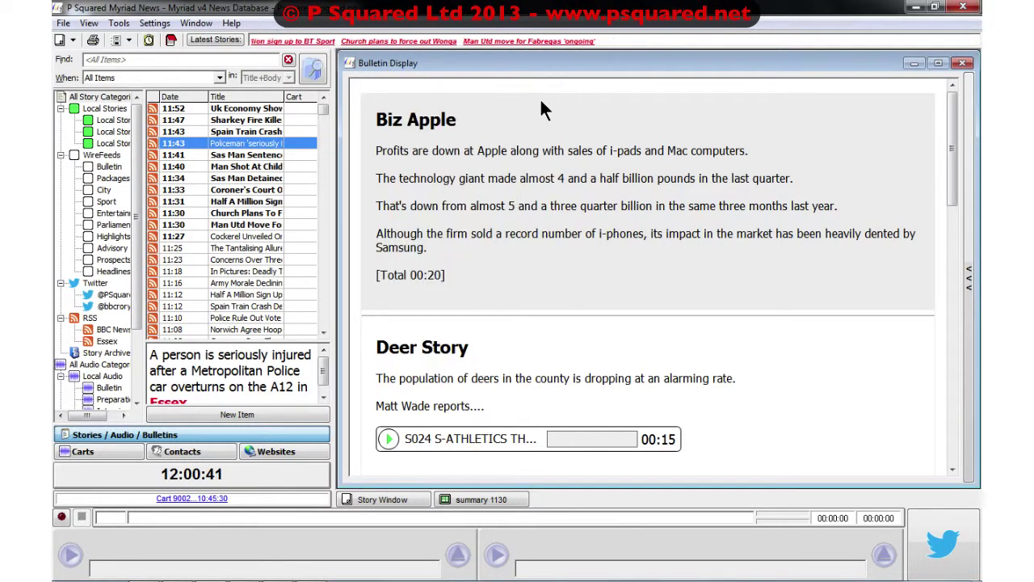
- Open the story "Sharkey fire killers jailed for life" from the Latest Stories ticker
left_click(203, 42)
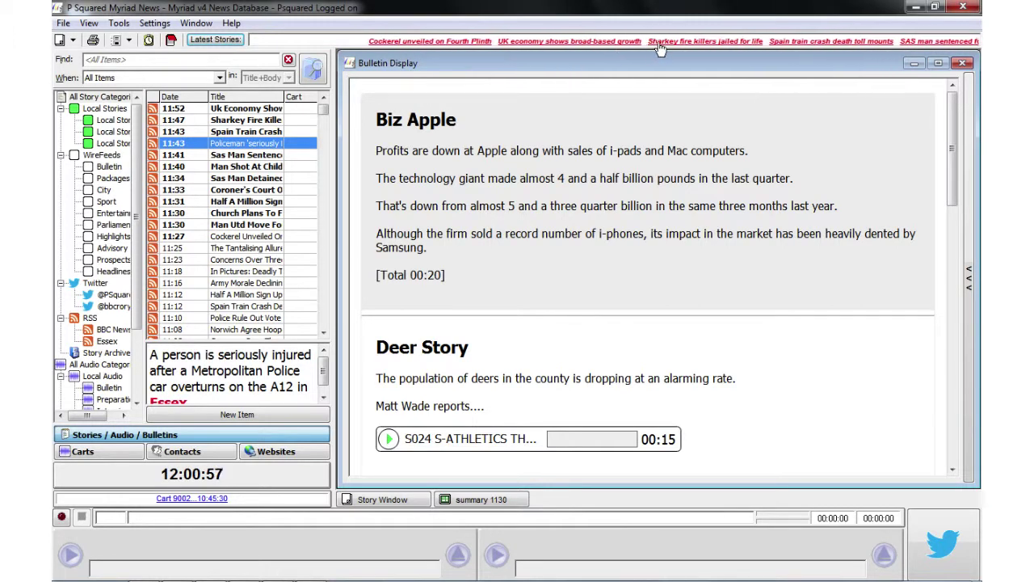
left_click(612, 49)
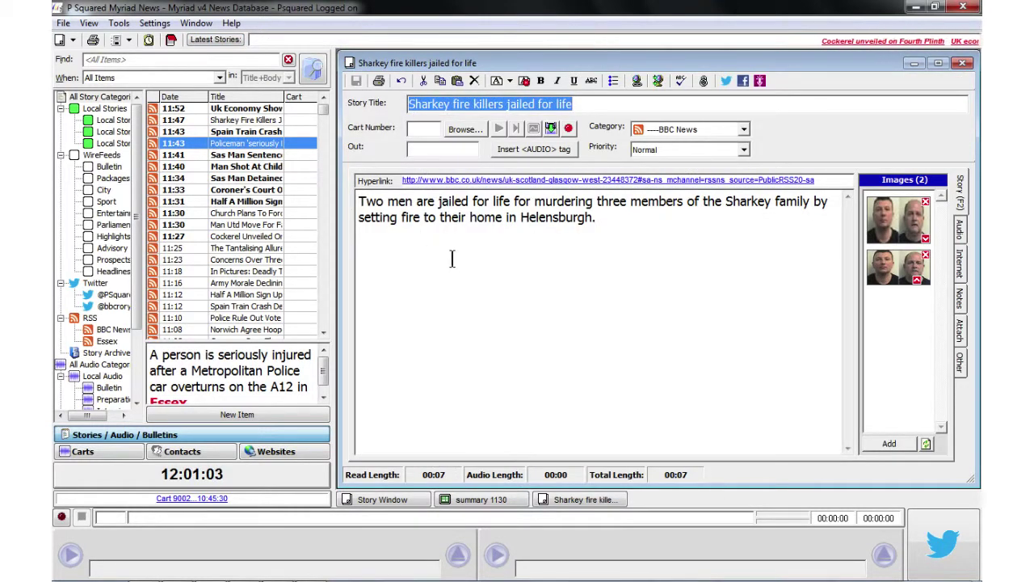
- Minimise the program to the desktop and move the floating Latest Stories ticker a little further right along the screen edge
left_click(918, 6)
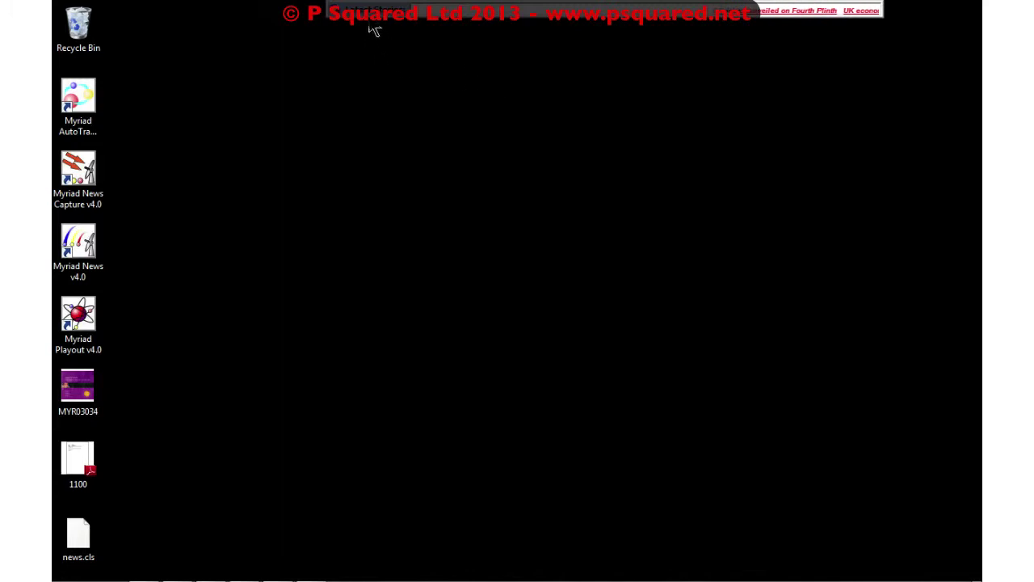
left_click_drag(374, 28, 417, 16)
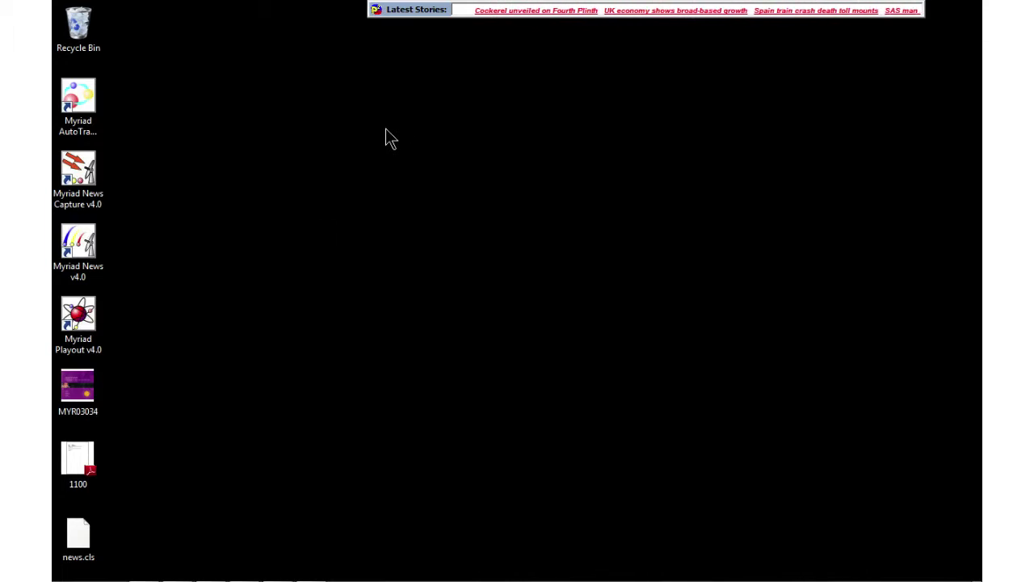
- Switch to Myriad Playout and move the floating Latest Stories ticker a little further left along the title bar
mouse_move(260, 575)
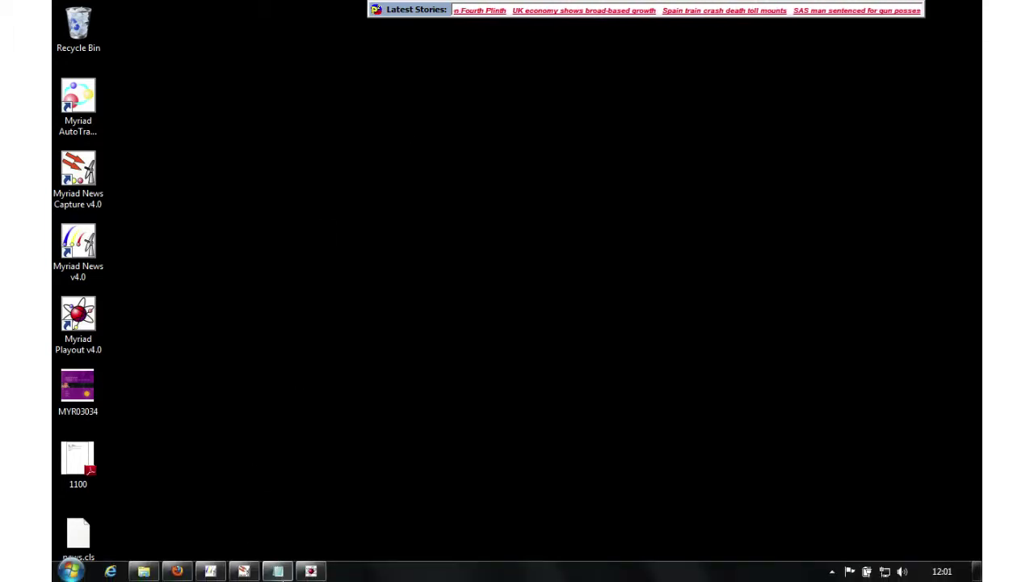
left_click(310, 571)
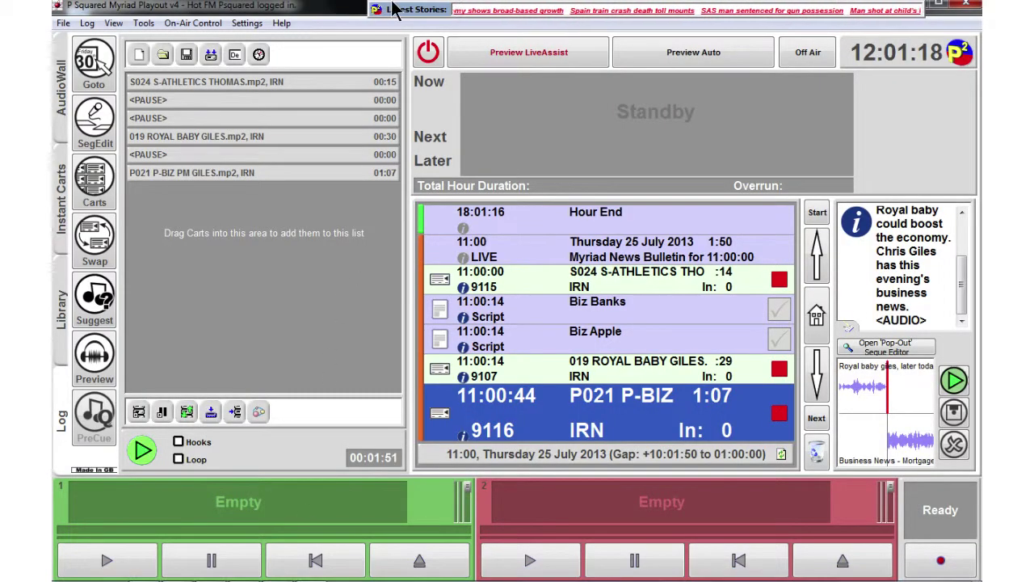
left_click_drag(395, 15, 355, 12)
left_click(294, 276)
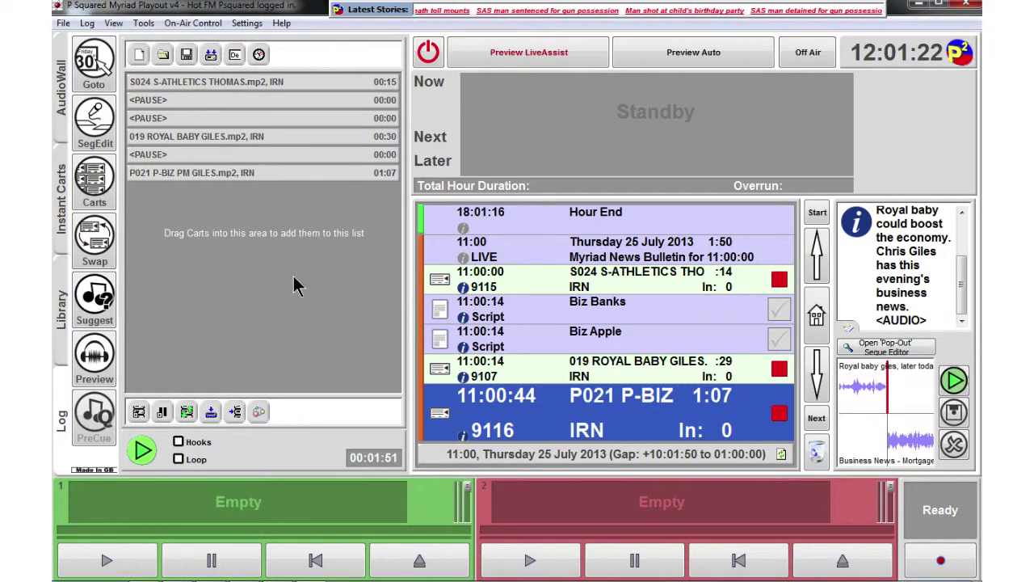
- Display the AudioWall in Myriad Playout, minimise Playout and switch back to Myriad News
left_click(63, 129)
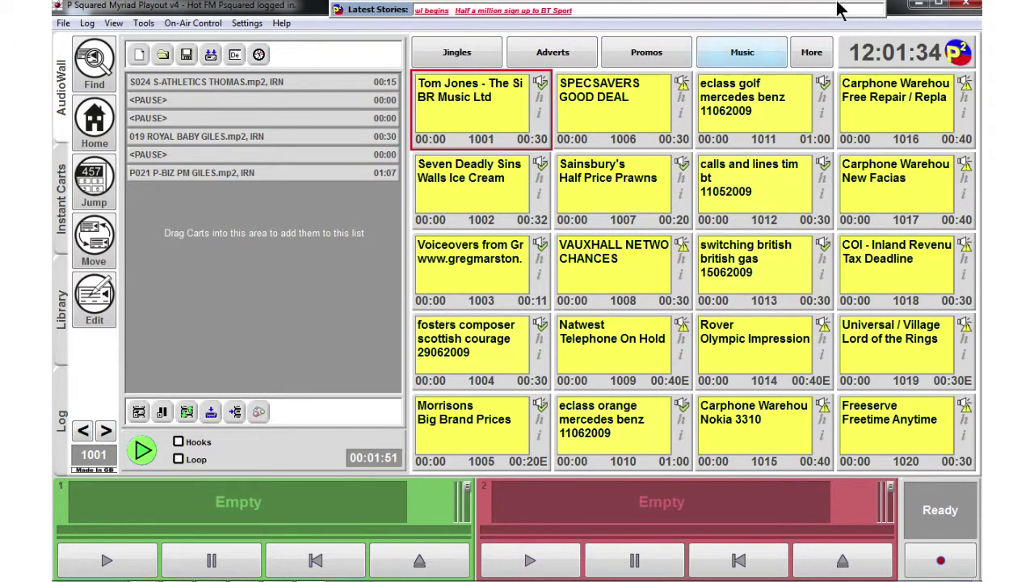
left_click(920, 8)
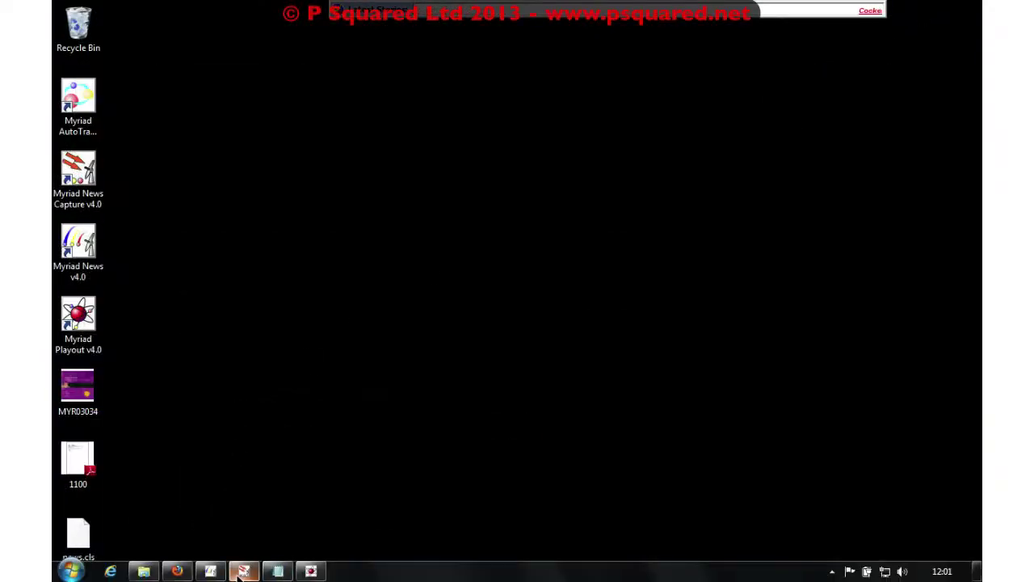
left_click(243, 571)
left_click(207, 571)
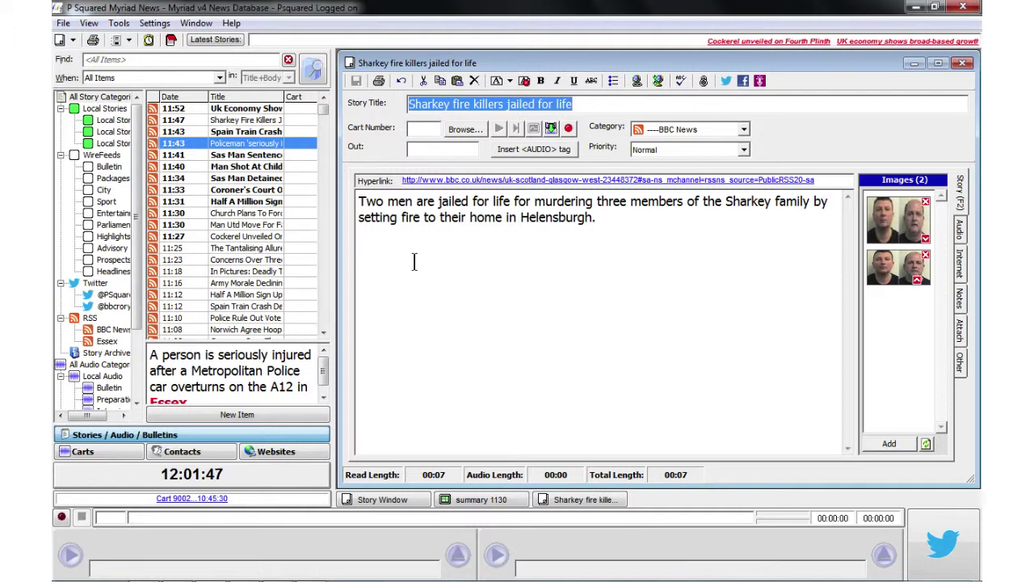
- Open the story "Business News - Mortgages up" from Local Stories 1 and load its cart audio for full editing
left_click(117, 122)
double_click(224, 107)
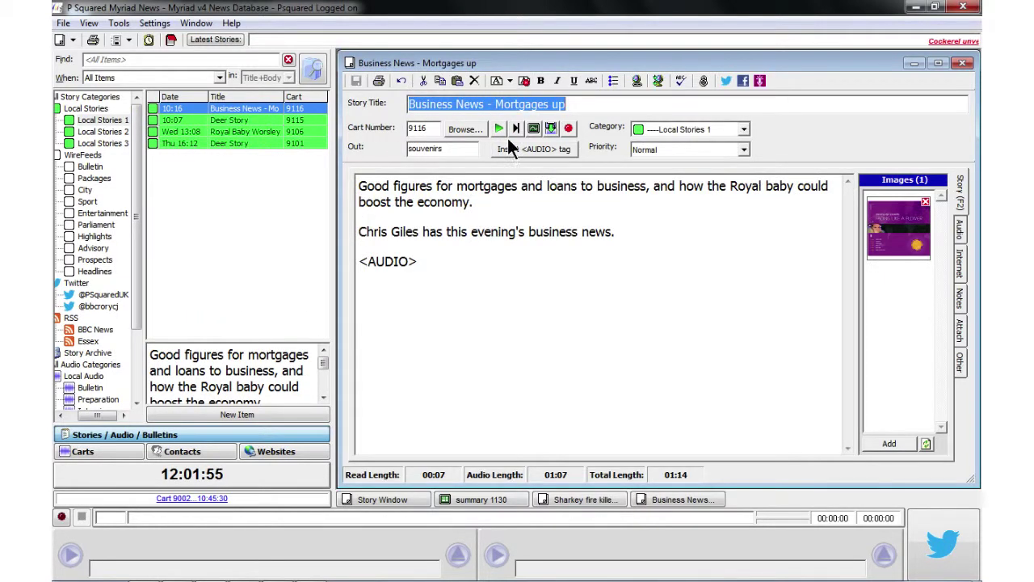
left_click(533, 128)
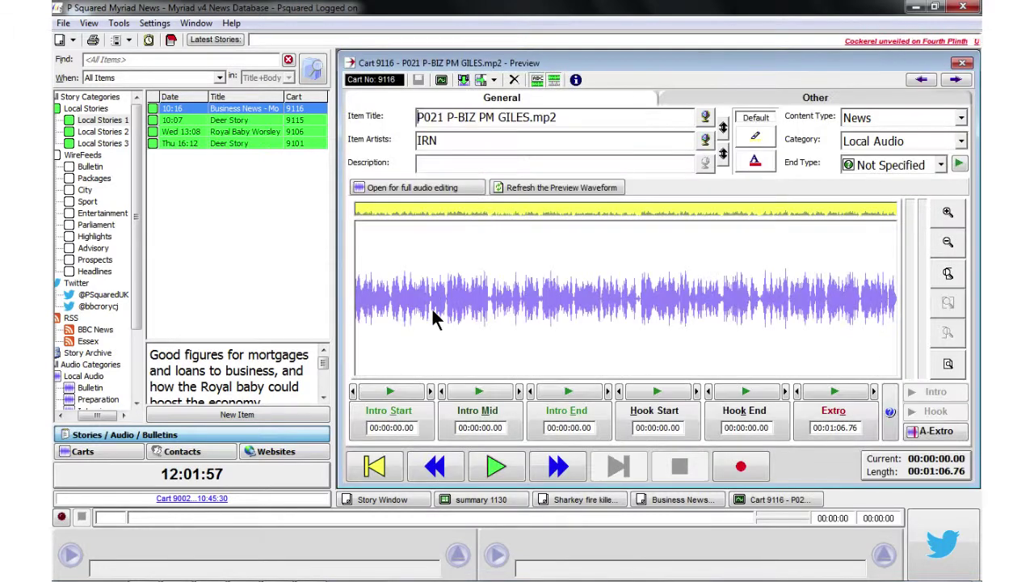
left_click(422, 187)
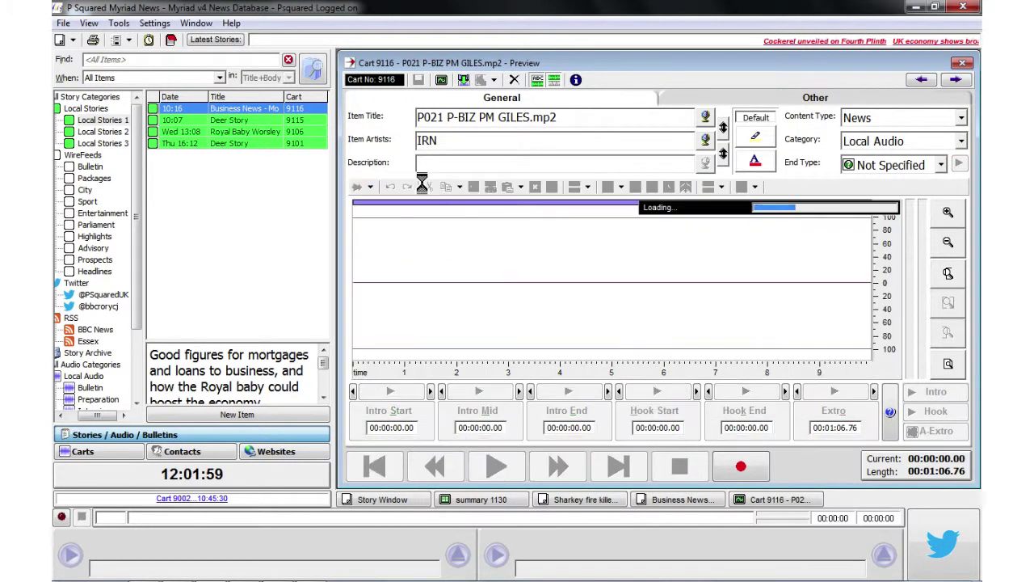
- Place the playback position at about 13 seconds in the Cart 9116 waveform
left_click_drag(452, 291, 571, 301)
left_click(576, 301)
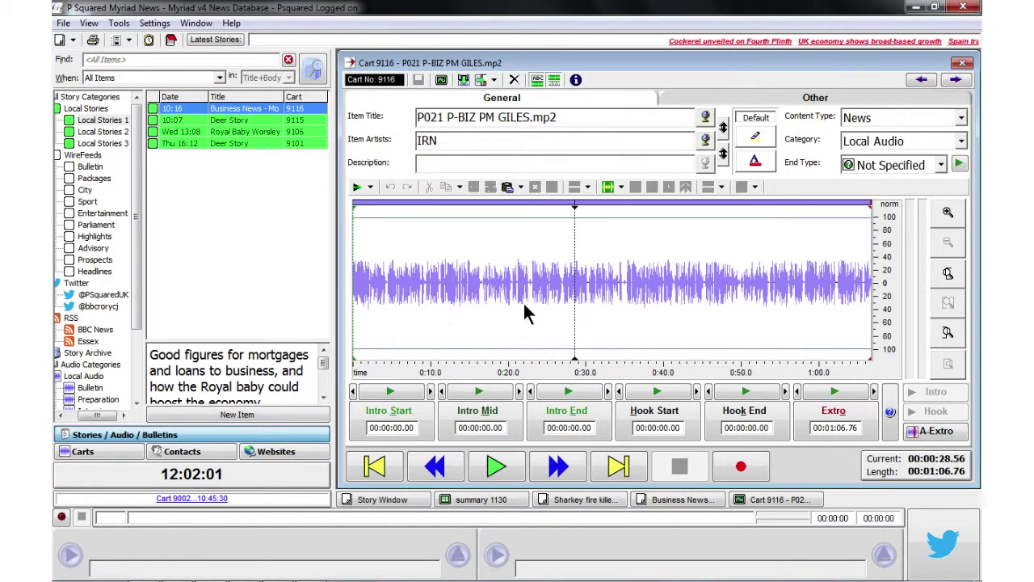
left_click(454, 317)
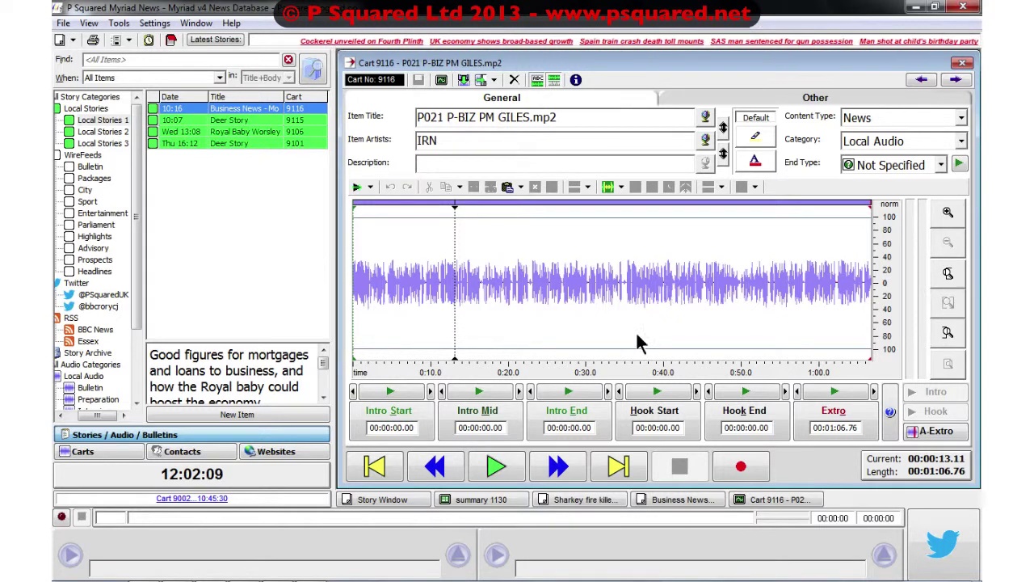
- Look through the open Business News, Sharkey fire, summary 1130 and blank story windows, returning to the Cart 9116 editor
left_click(686, 501)
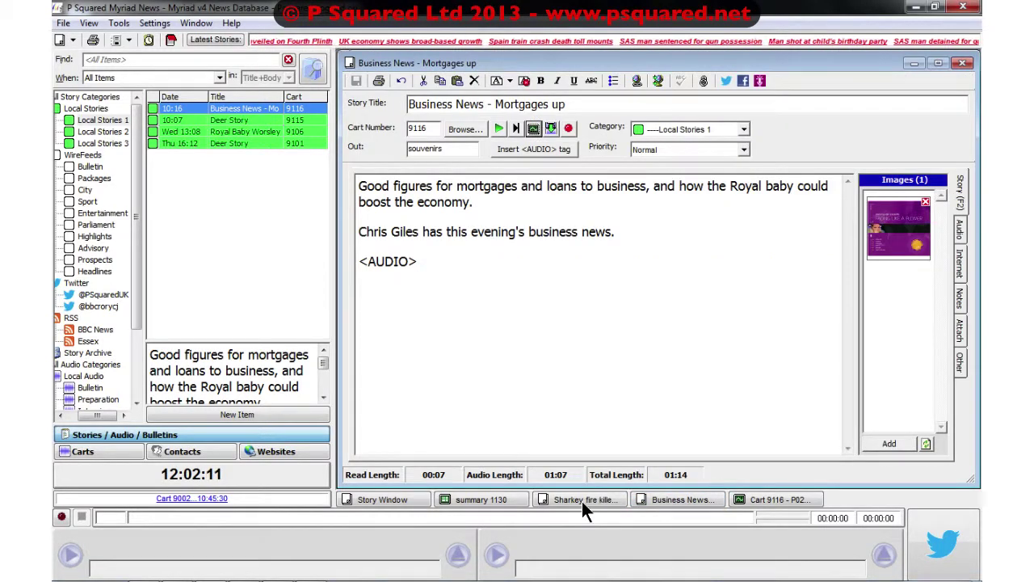
left_click(582, 500)
left_click(495, 498)
left_click(393, 498)
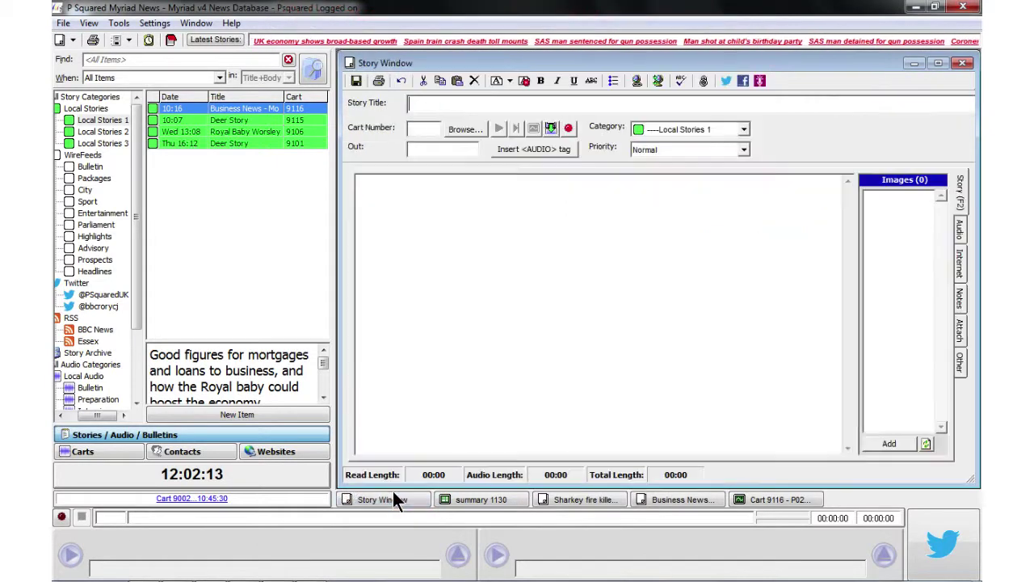
left_click(756, 501)
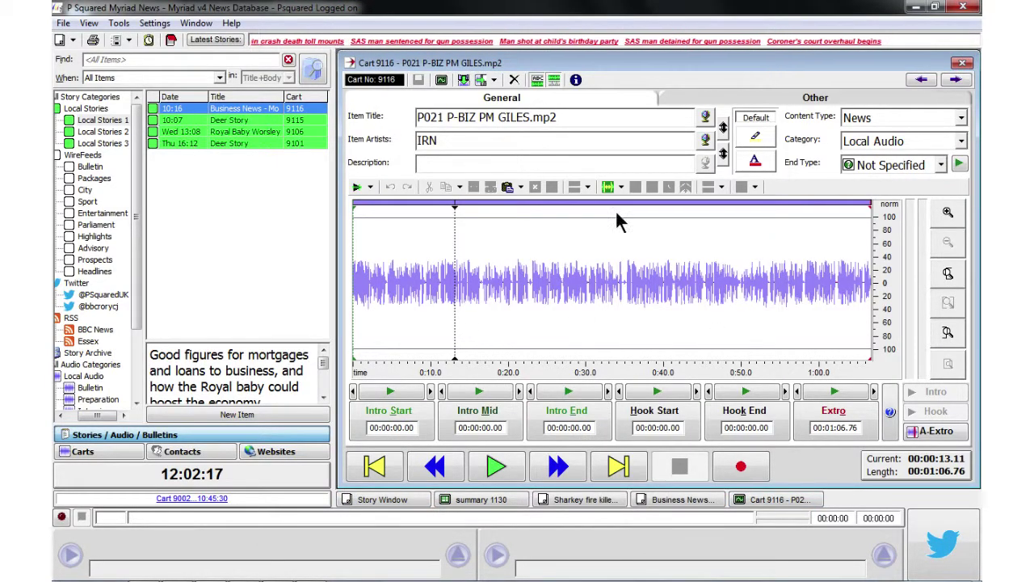
- Hide the browser pane, cart details and marker controls to enlarge the waveform, and show them all again
left_click(115, 40)
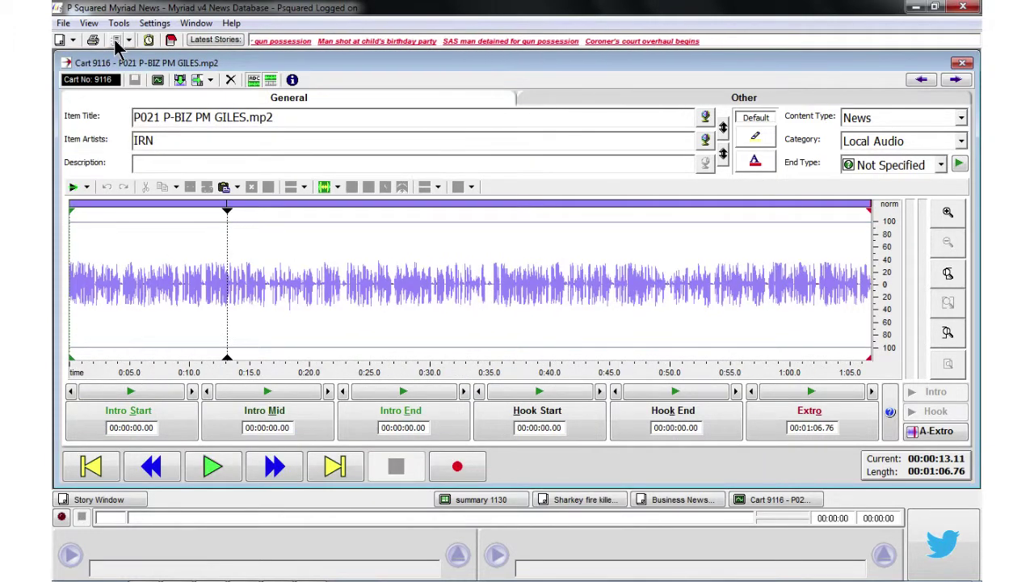
left_click(252, 80)
left_click(269, 80)
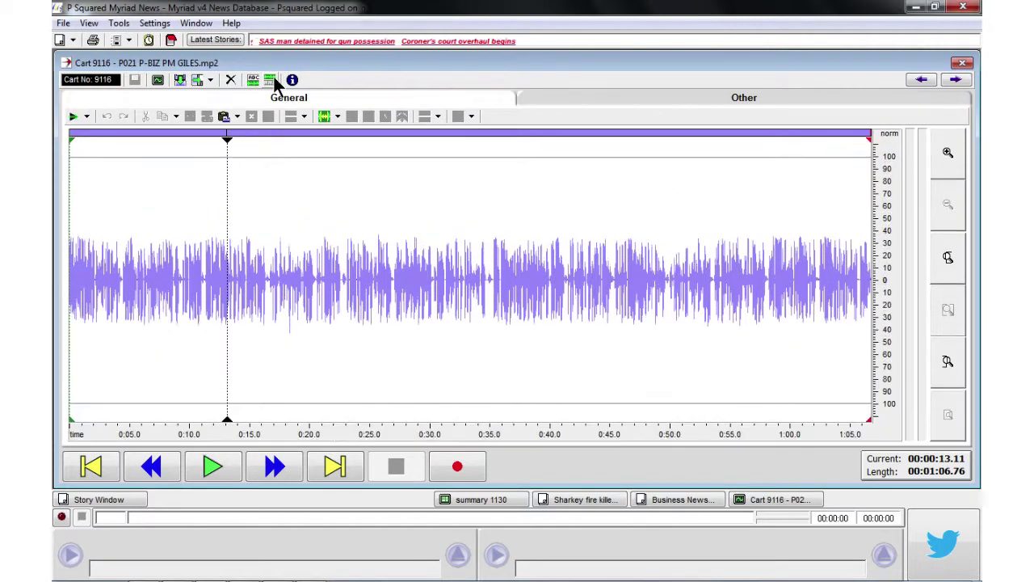
left_click(272, 81)
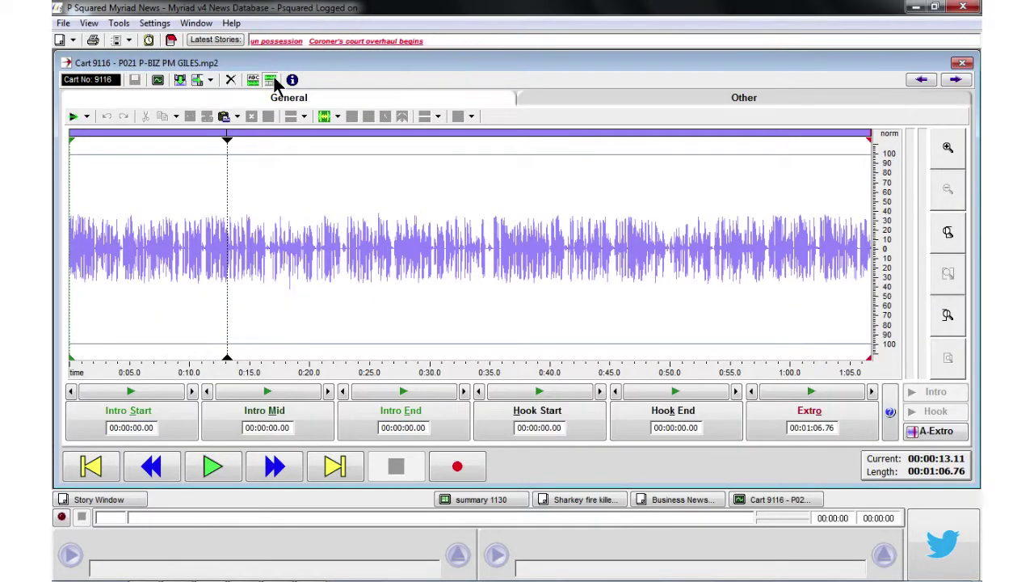
left_click(252, 80)
left_click(272, 80)
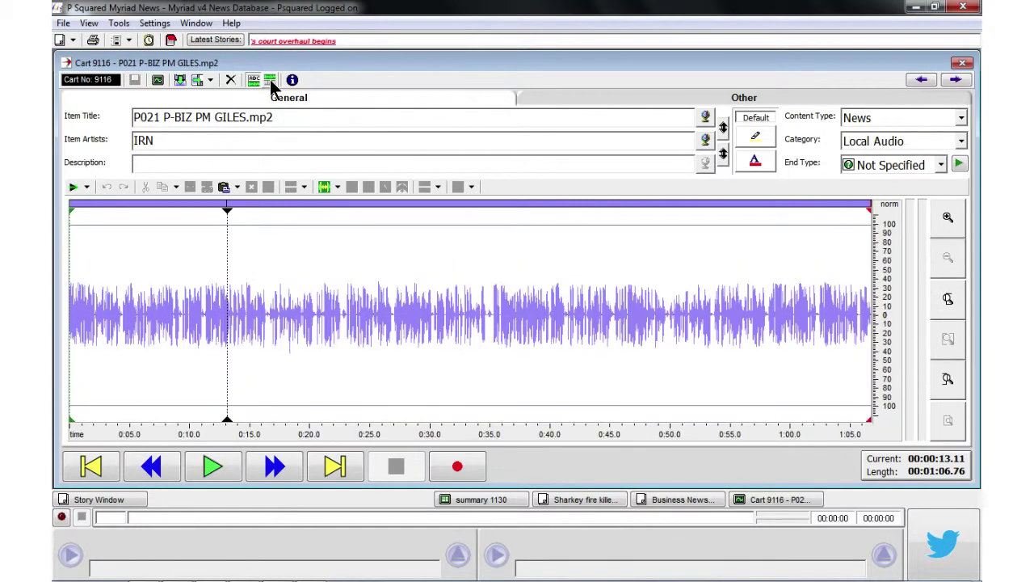
left_click(270, 80)
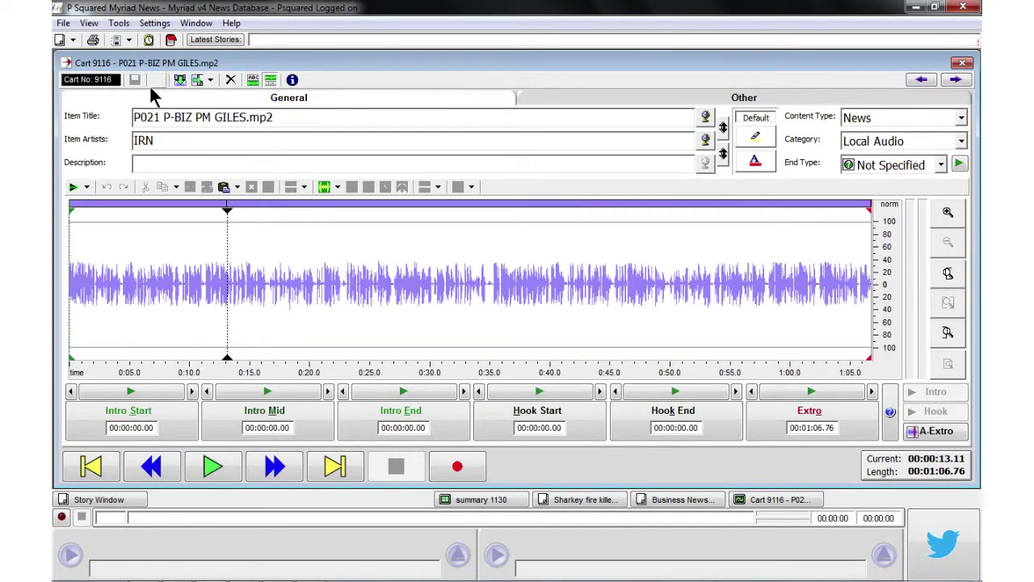
left_click(116, 39)
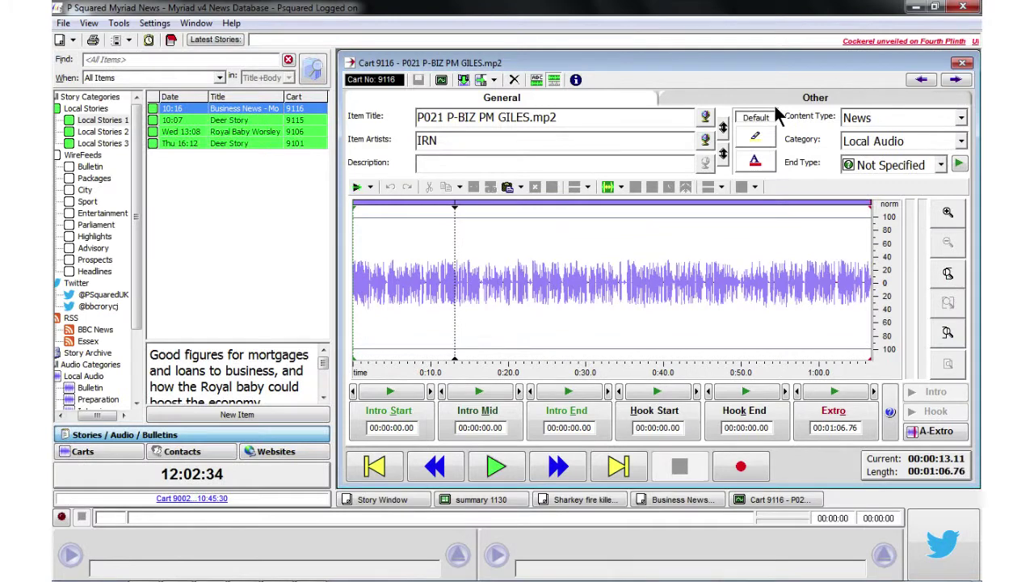
- Close the Cart 9116 audio editor
left_click(961, 63)
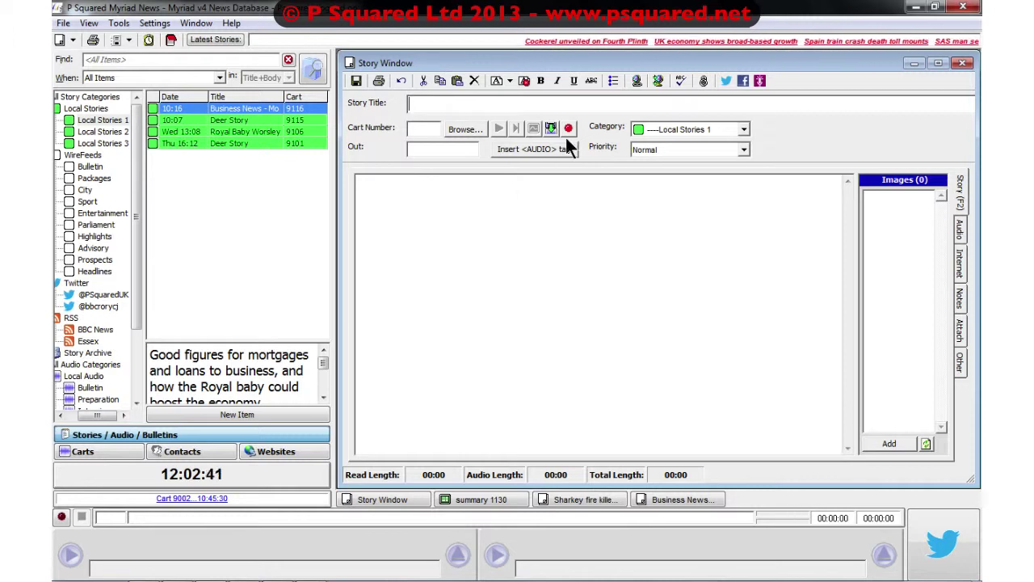
- Record a few seconds of audio as a cut named "new story", stop recording and discard the audio
left_click(61, 518)
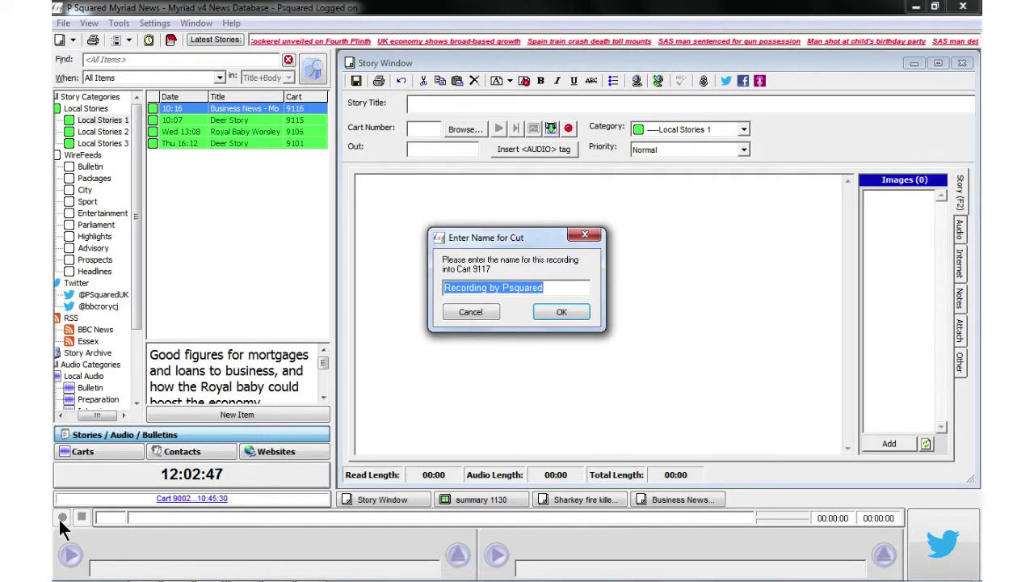
type("new story")
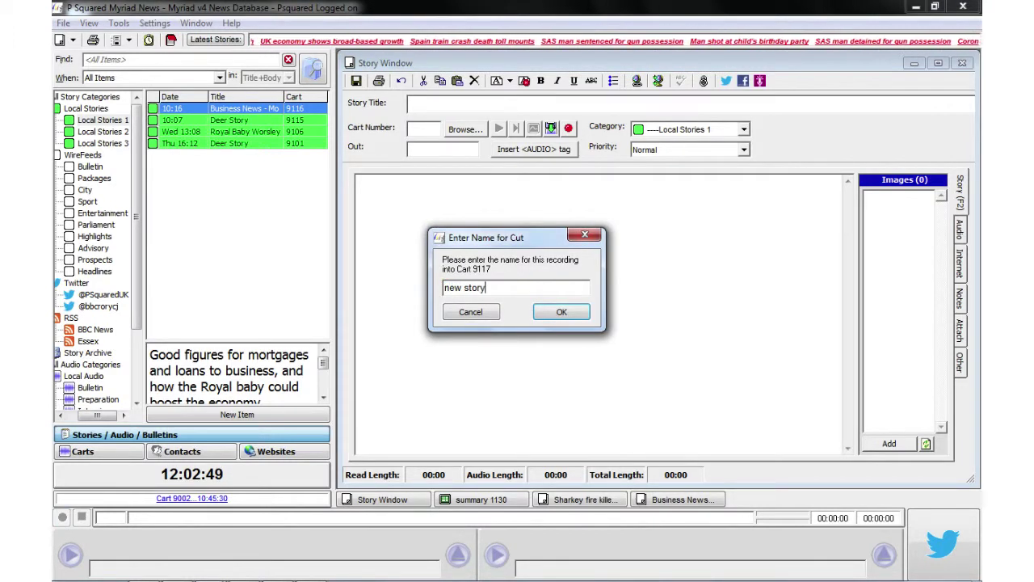
key("Return")
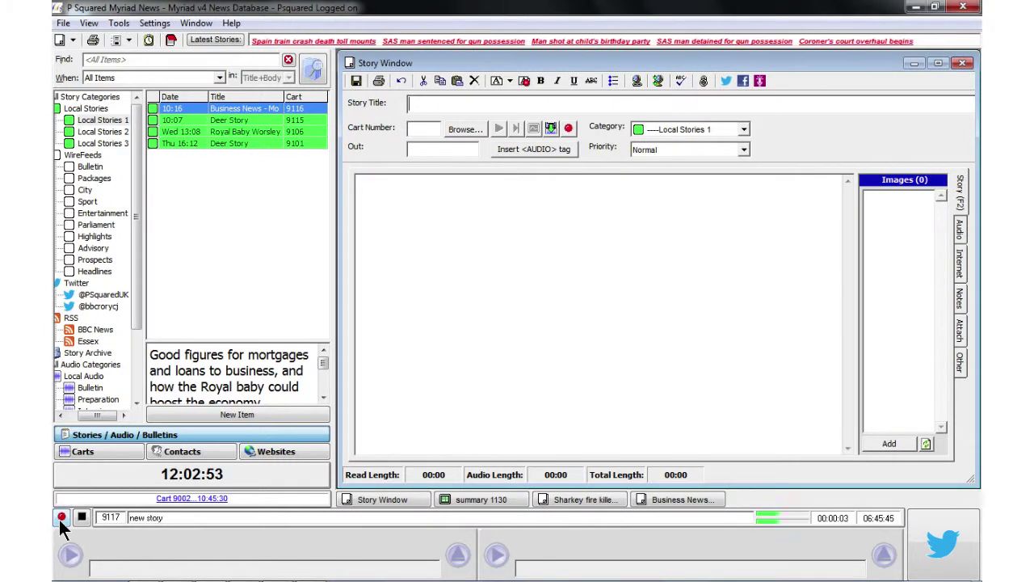
left_click(81, 517)
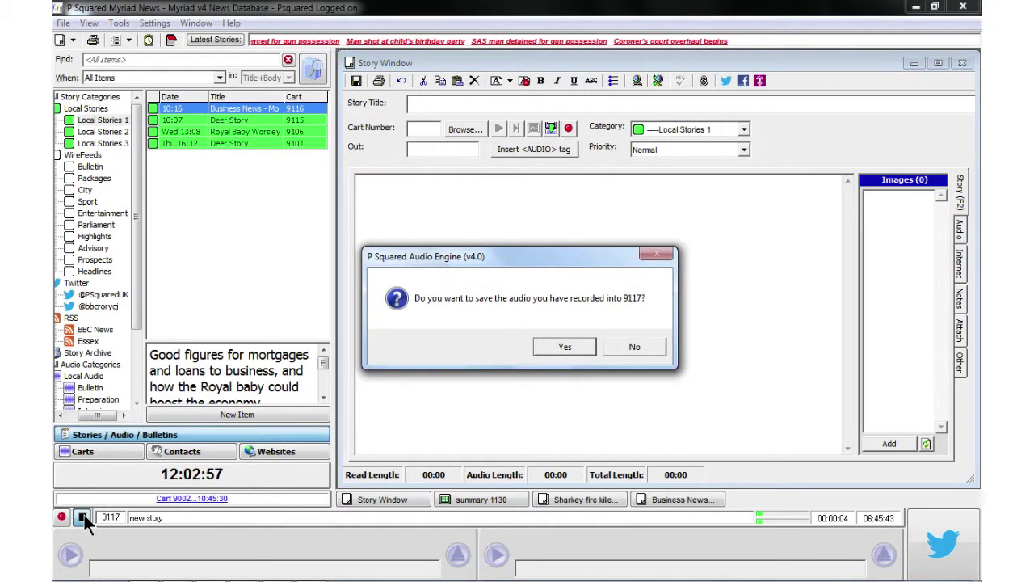
key("n")
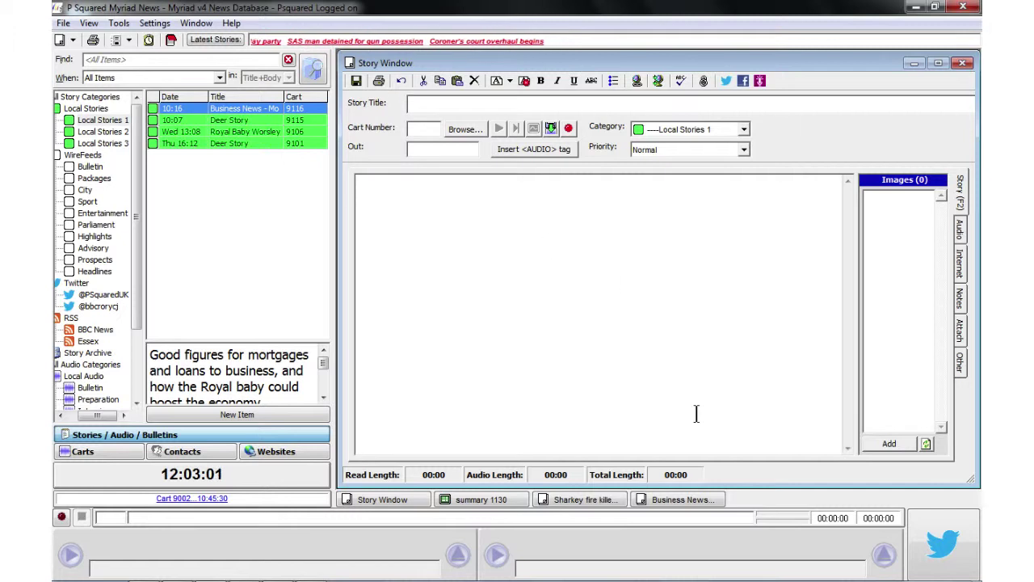
- Tweet "Live from HOT FM Newsroom: Stories around the Army and also a new Essex story. More in the news at 1pm" and close the publisher
left_click(937, 546)
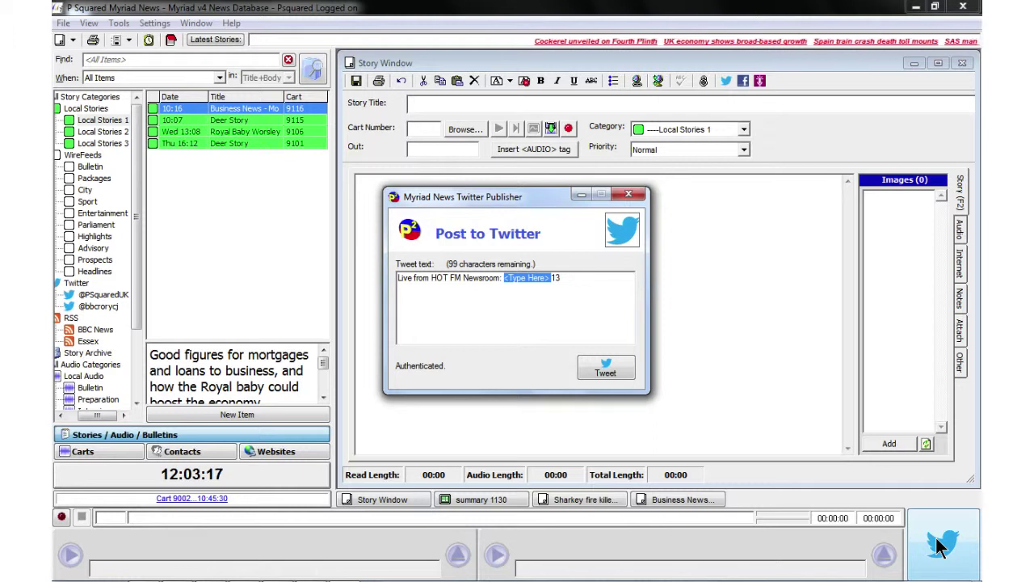
type("St")
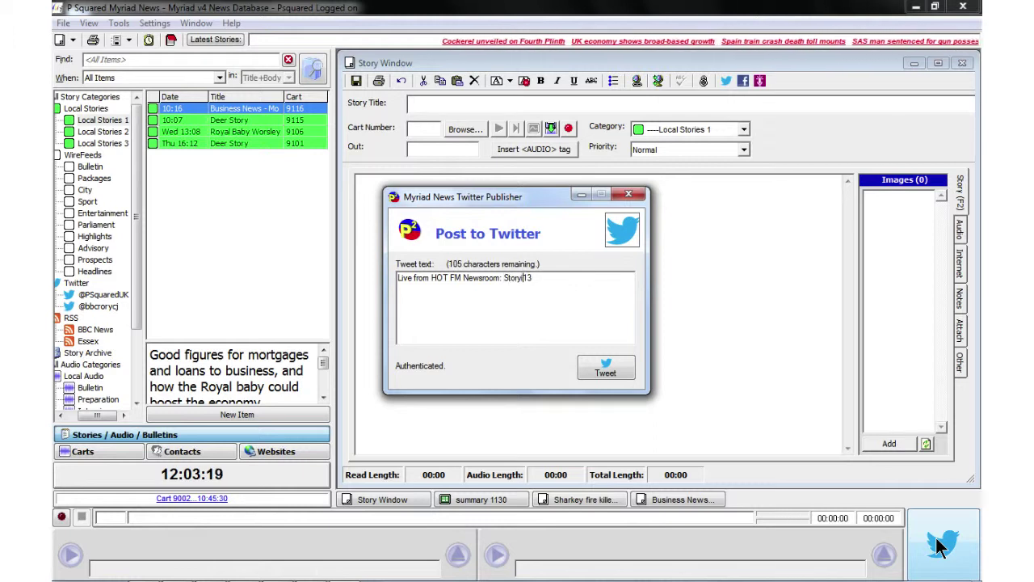
type("ories around the Army and also a new Essex story. More")
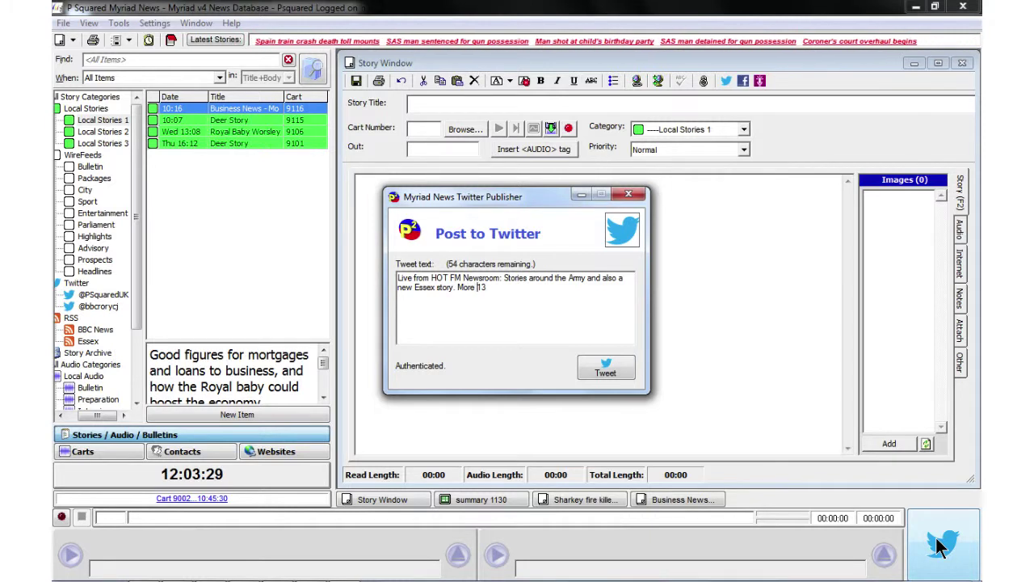
type("n the news at 1pm")
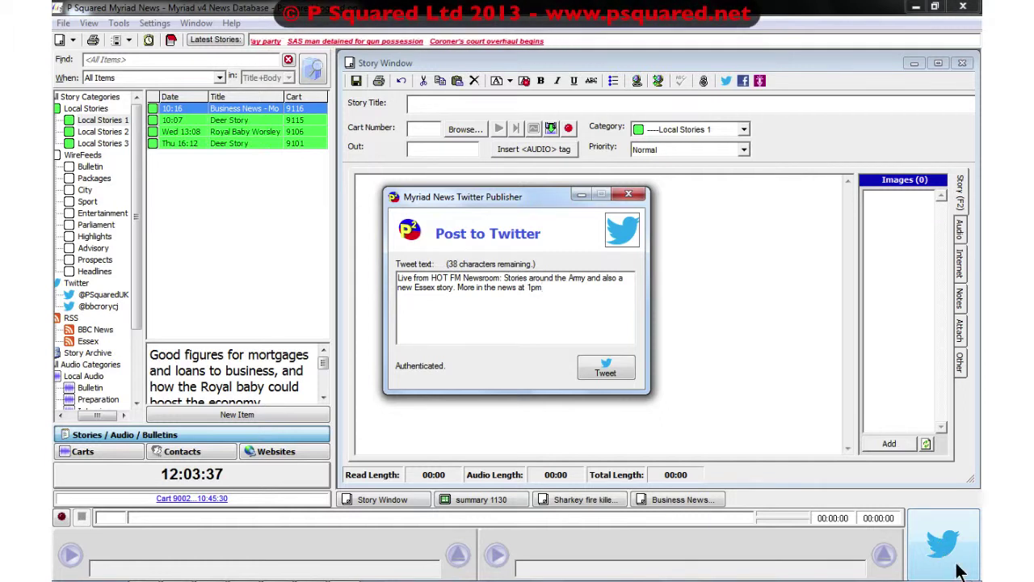
left_click(596, 373)
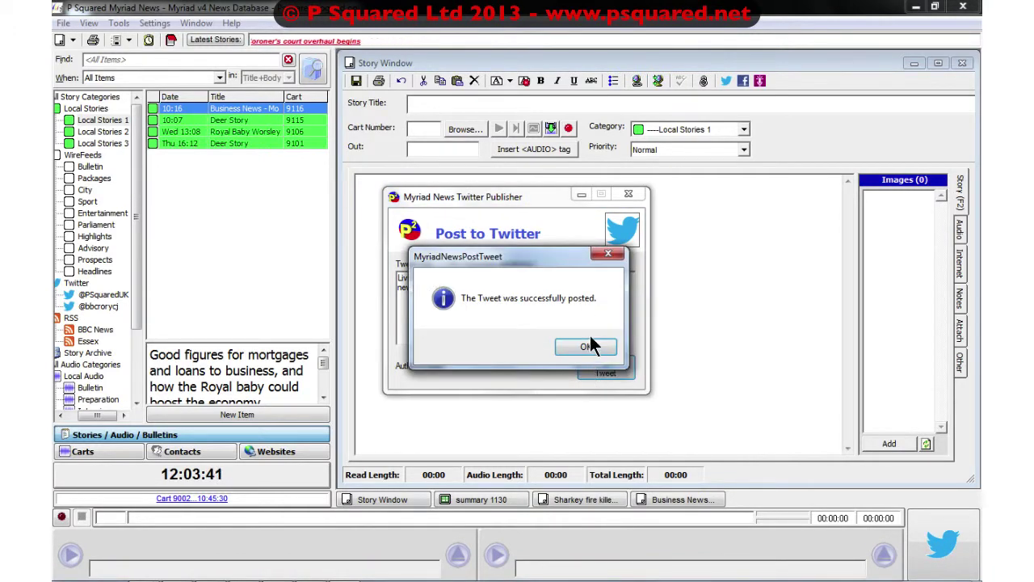
left_click(587, 345)
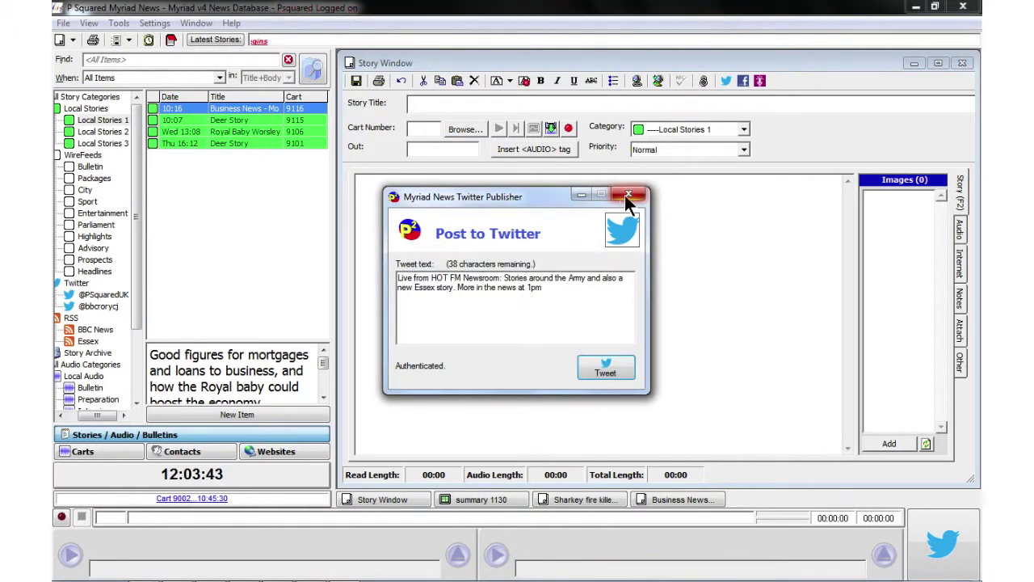
left_click(627, 198)
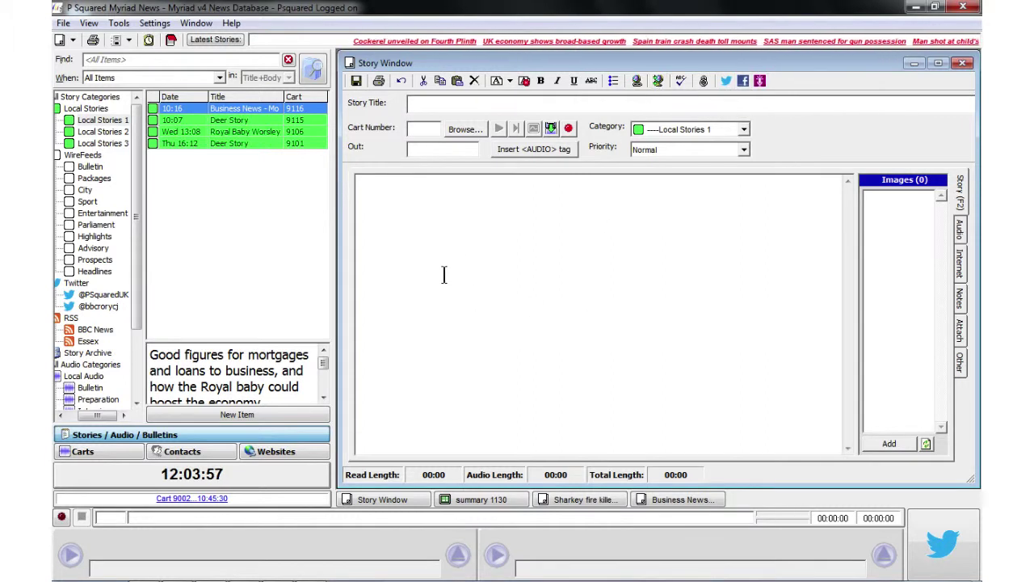
- Open the story "Business News - Mortgages up" and publish it to the news website
double_click(229, 110)
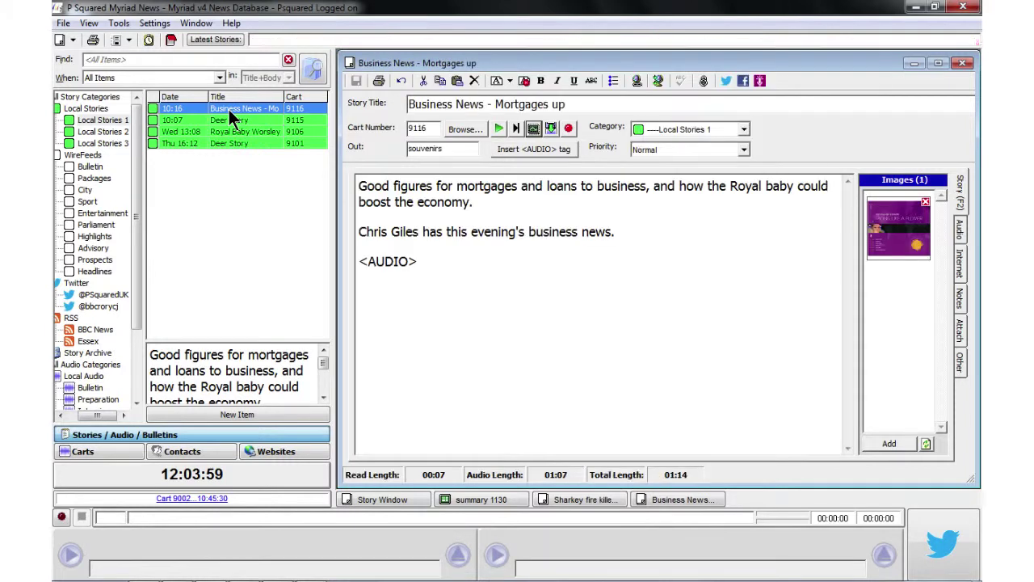
left_click(661, 80)
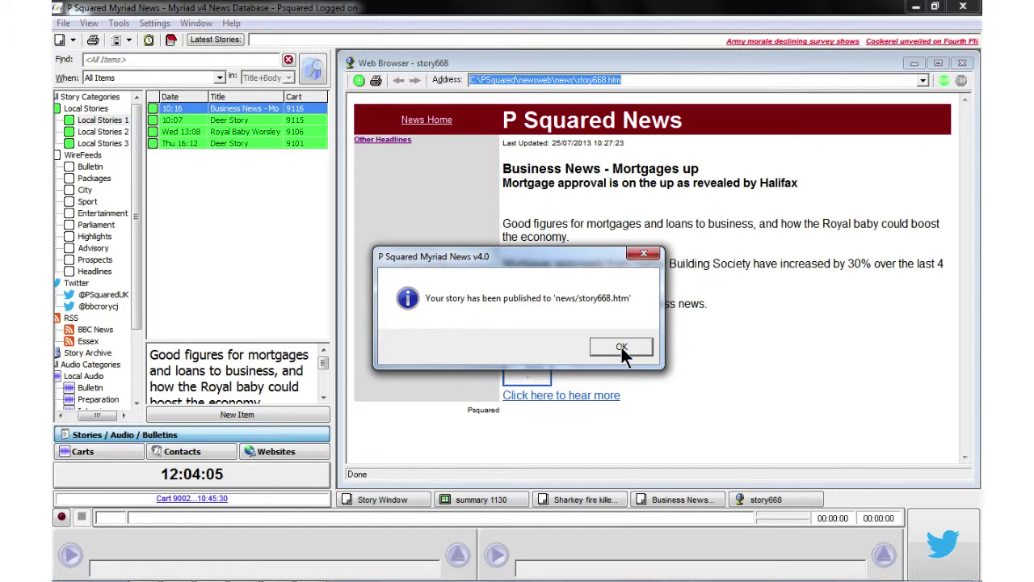
left_click(621, 344)
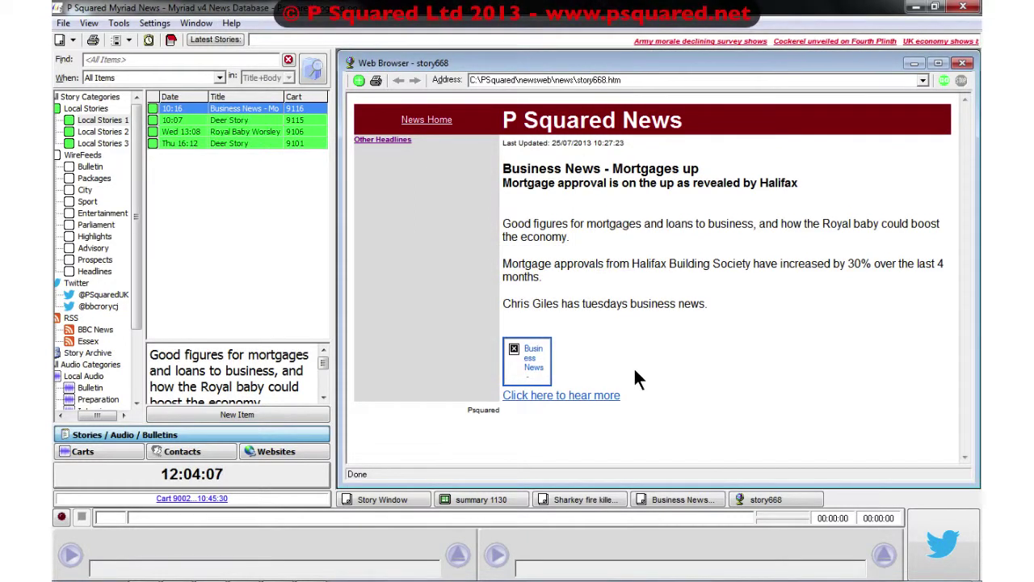